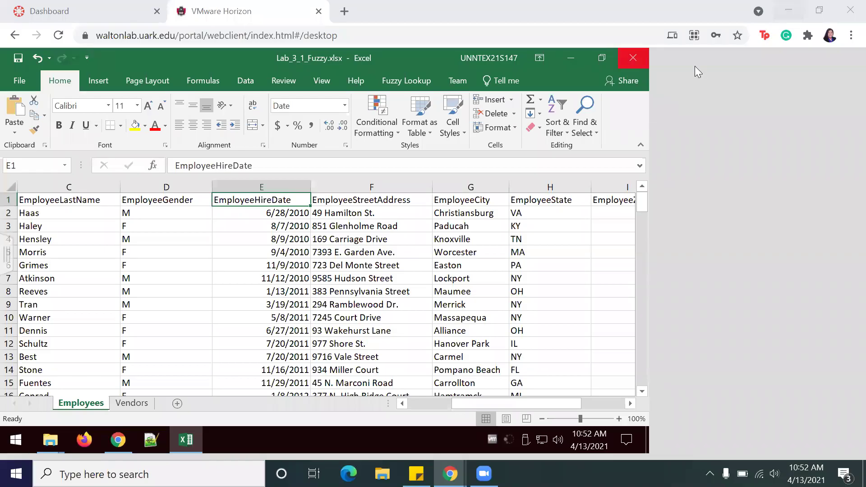
Step: Minimize the Downloads folder and bring the Lab_3_1_Fuzzy workbook back into view
{"action": "left_click", "coordinate": [567, 57]}
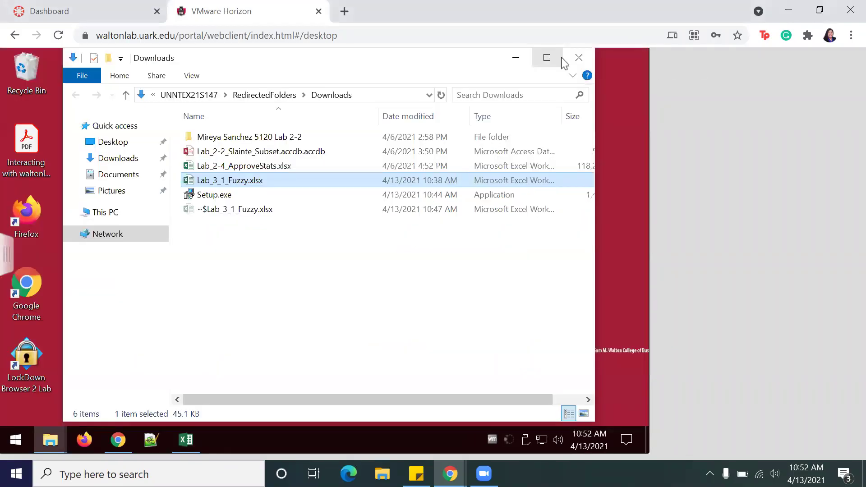
{"action": "left_click", "coordinate": [516, 63]}
{"action": "left_click", "coordinate": [186, 442]}
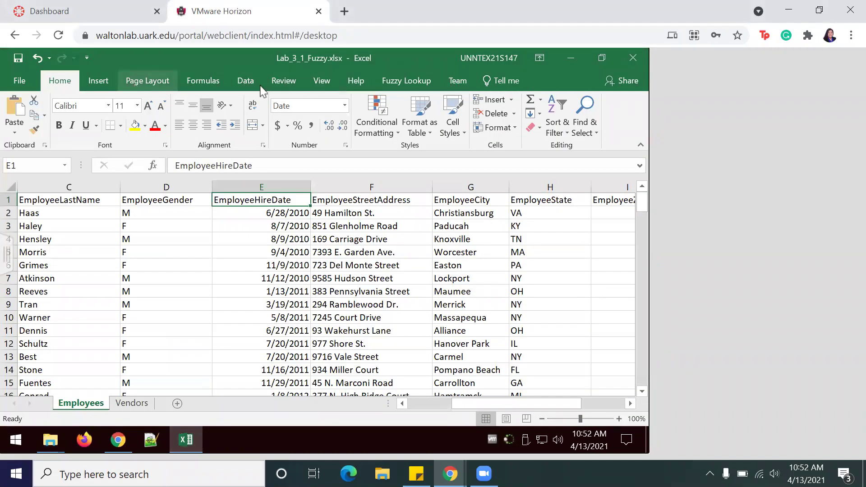
{"action": "left_click", "coordinate": [406, 81]}
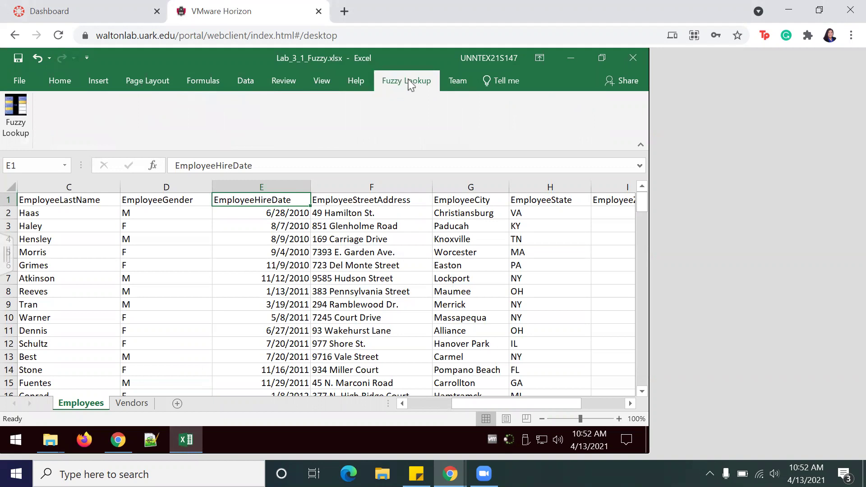
{"action": "left_click", "coordinate": [570, 60]}
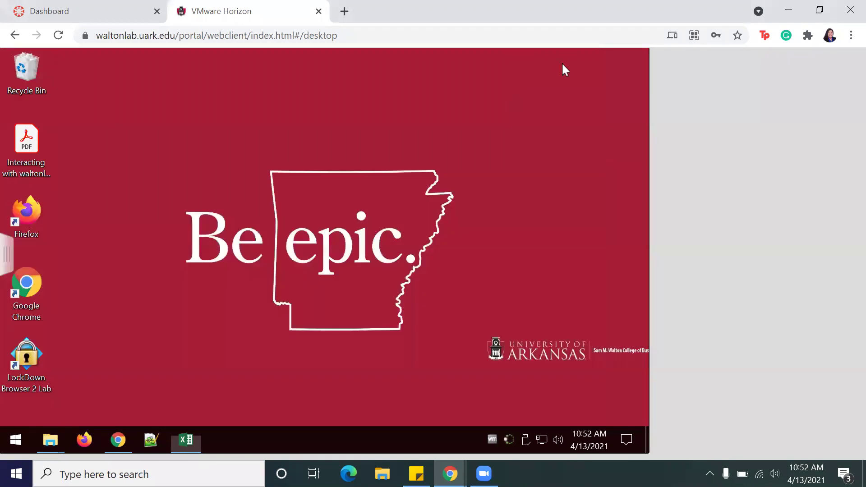
{"action": "left_click", "coordinate": [181, 446]}
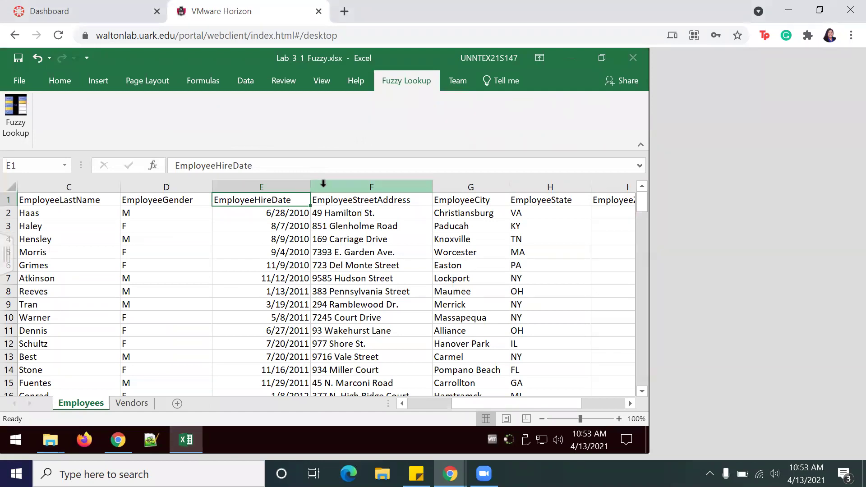
{"action": "left_click", "coordinate": [207, 318]}
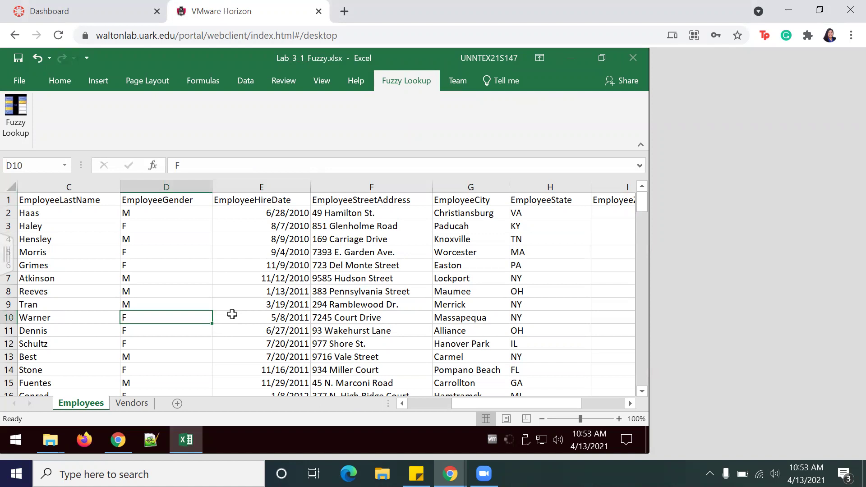
{"action": "mouse_move", "coordinate": [118, 439]}
{"action": "left_click", "coordinate": [542, 419]}
{"action": "left_click", "coordinate": [542, 419]}
{"action": "left_click", "coordinate": [543, 419]}
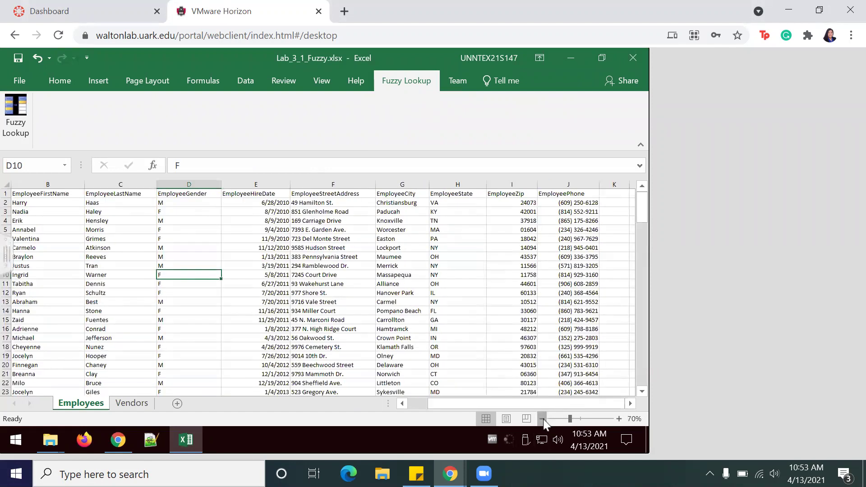
{"action": "left_click", "coordinate": [542, 419]}
{"action": "left_click", "coordinate": [542, 419]}
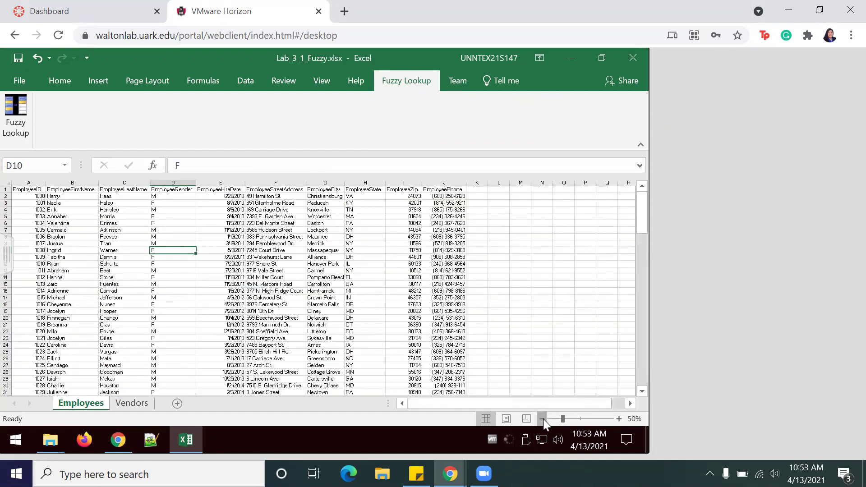
{"action": "left_click", "coordinate": [542, 419]}
{"action": "left_click", "coordinate": [542, 419]}
{"action": "left_click", "coordinate": [542, 419]}
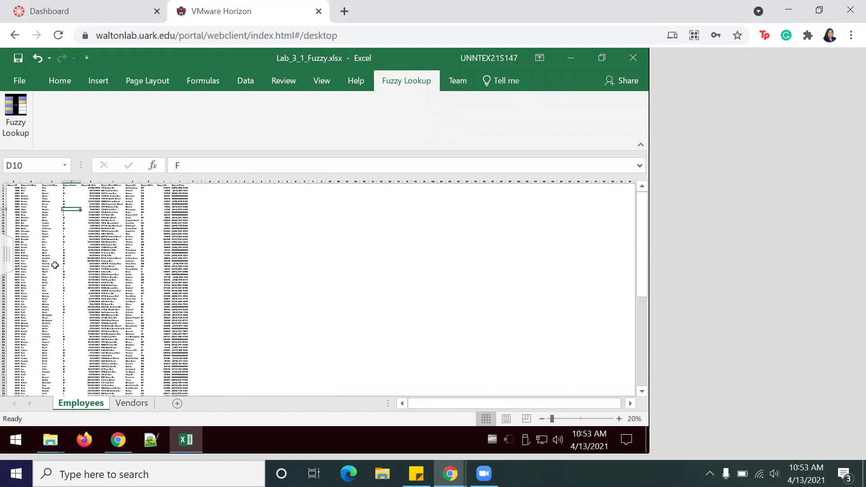
{"action": "left_click", "coordinate": [160, 301]}
{"action": "scroll", "coordinate": [160, 301], "scroll_direction": "down", "scroll_amount": 10}
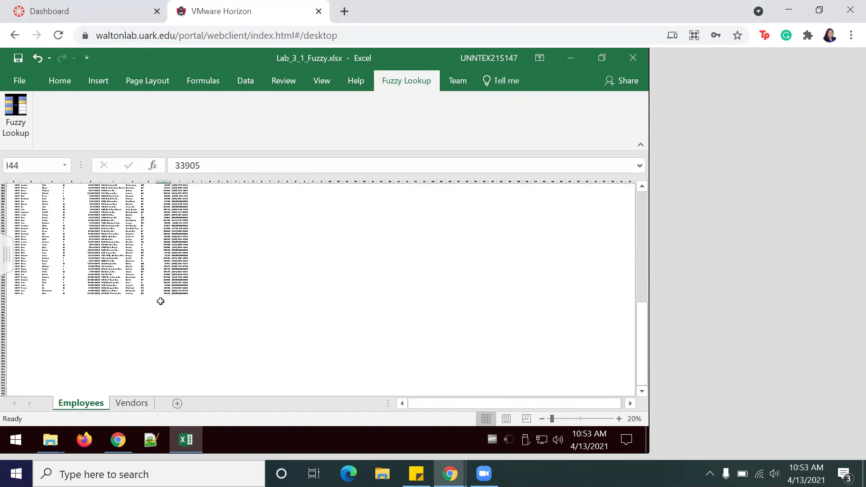
{"action": "left_click", "coordinate": [132, 403]}
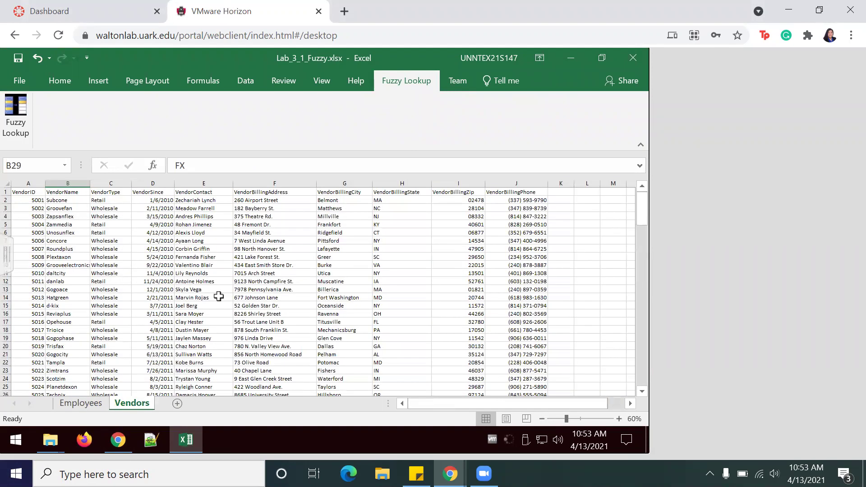
{"action": "scroll", "coordinate": [381, 347], "scroll_direction": "down", "scroll_amount": 20}
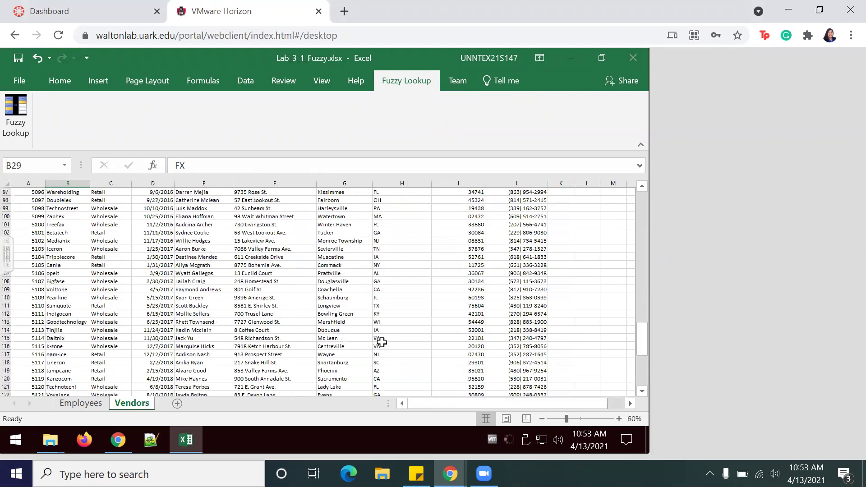
{"action": "scroll", "coordinate": [381, 342], "scroll_direction": "down", "scroll_amount": 8}
{"action": "scroll", "coordinate": [381, 342], "scroll_direction": "up", "scroll_amount": 20}
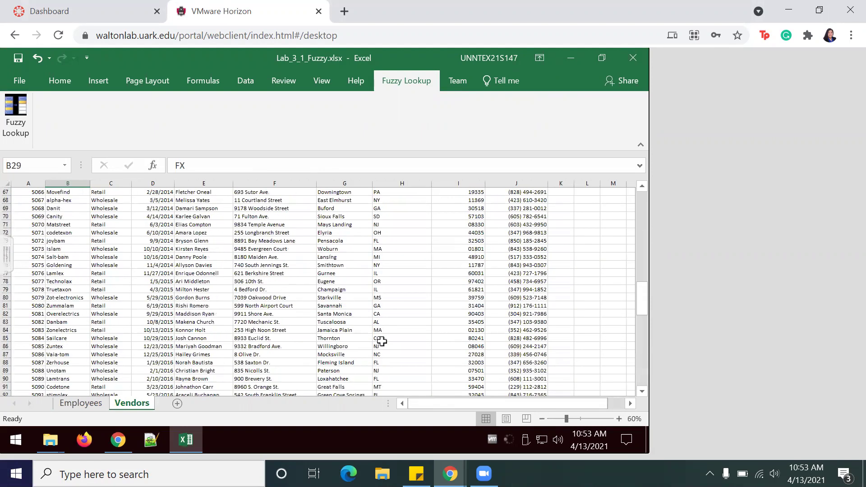
{"action": "scroll", "coordinate": [382, 342], "scroll_direction": "up", "scroll_amount": 8}
{"action": "left_click", "coordinate": [92, 402]}
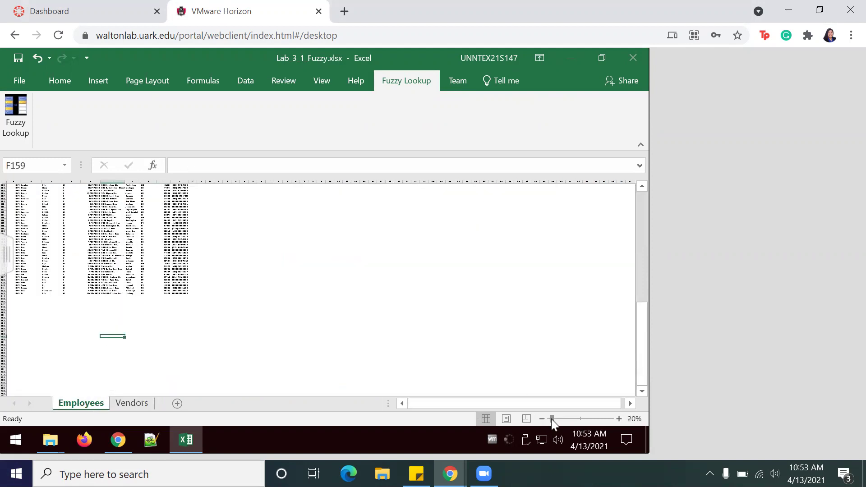
{"action": "left_click_drag", "start_coordinate": [552, 418], "coordinate": [580, 418]}
{"action": "left_click", "coordinate": [512, 341]}
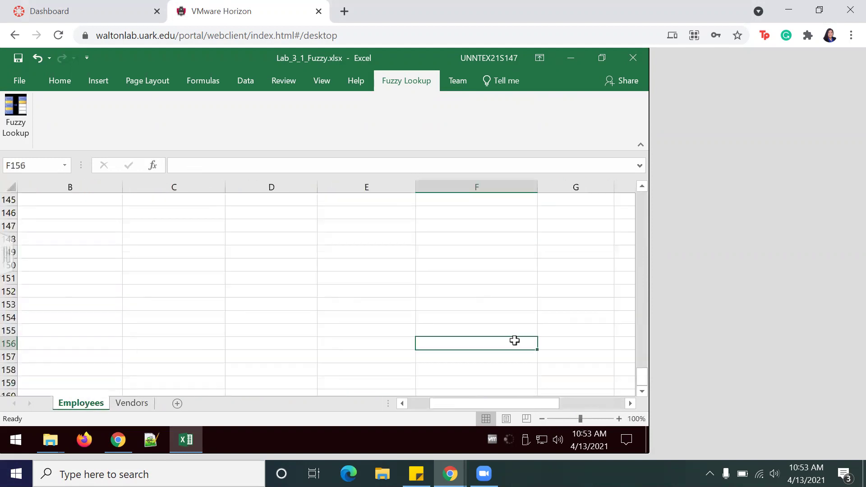
{"action": "scroll", "coordinate": [520, 341], "scroll_direction": "up", "scroll_amount": 8}
{"action": "scroll", "coordinate": [520, 341], "scroll_direction": "up", "scroll_amount": 20}
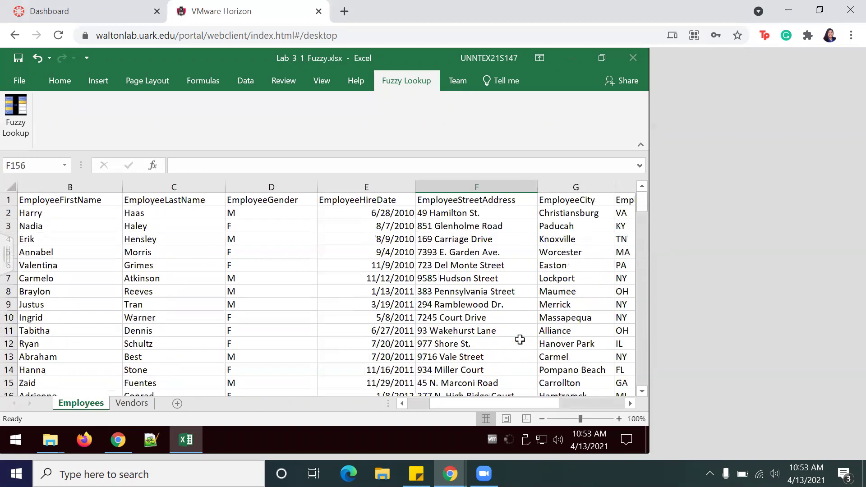
Step: Format the Employees range A1:J143 as a table with headers in a gold Medium style
{"action": "left_click", "coordinate": [92, 201]}
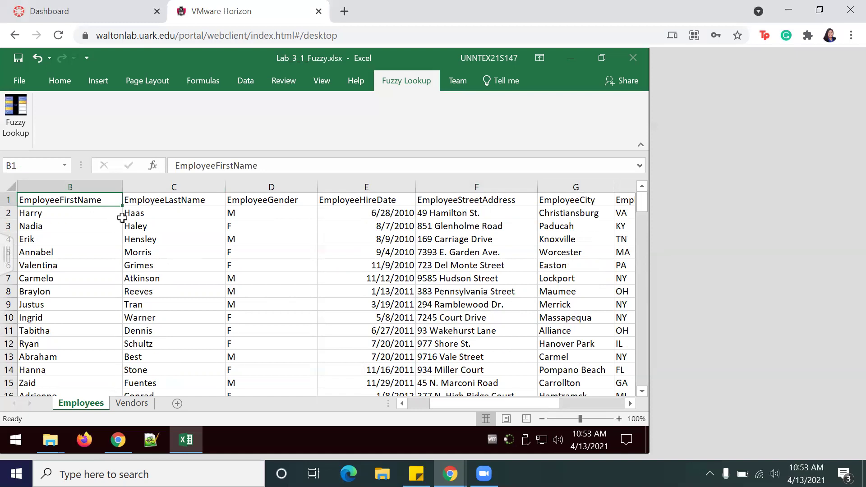
{"action": "key", "text": "ctrl+shift+End"}
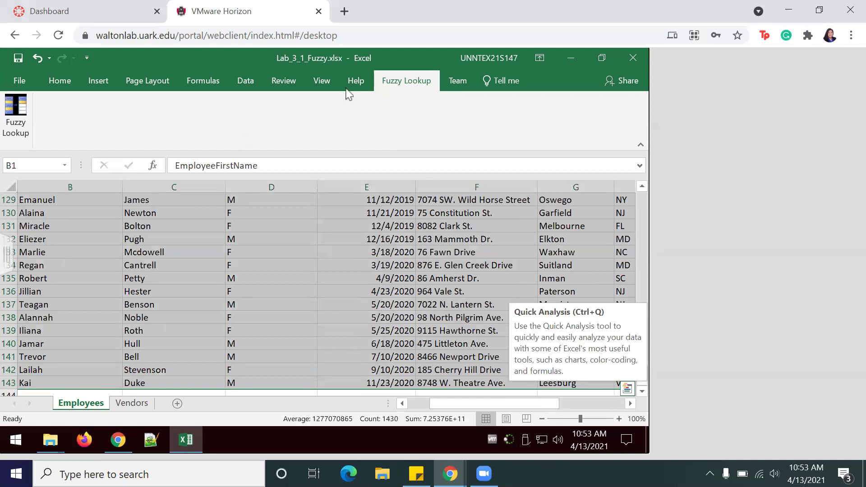
{"action": "left_click", "coordinate": [63, 85]}
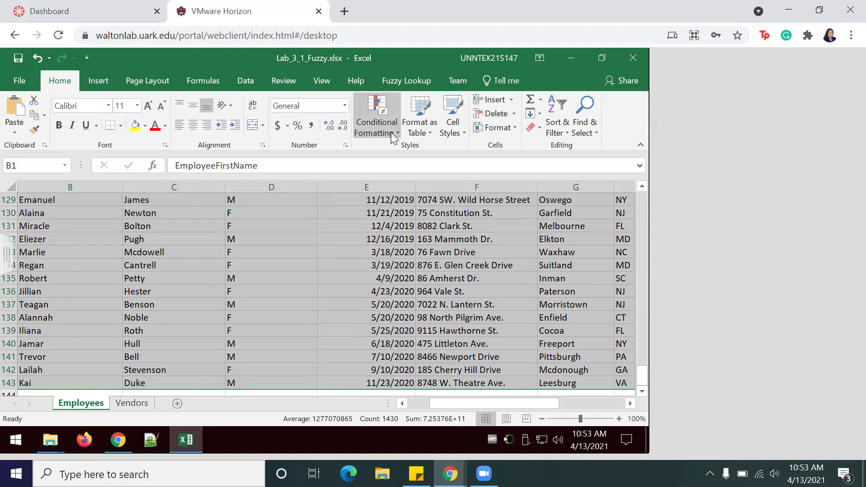
{"action": "left_click", "coordinate": [432, 133]}
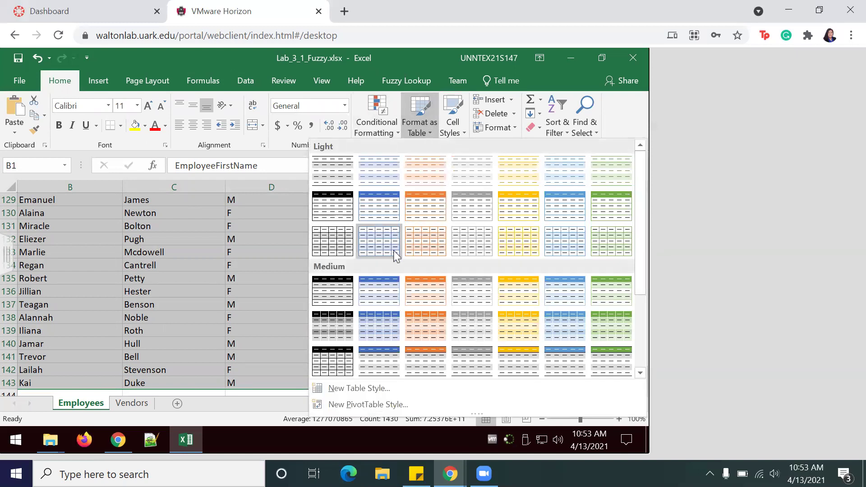
{"action": "left_click", "coordinate": [526, 300]}
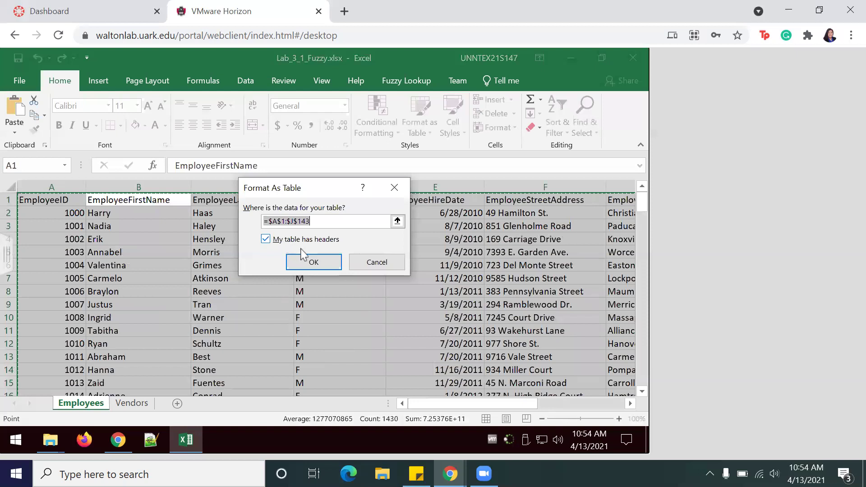
{"action": "left_click", "coordinate": [309, 266]}
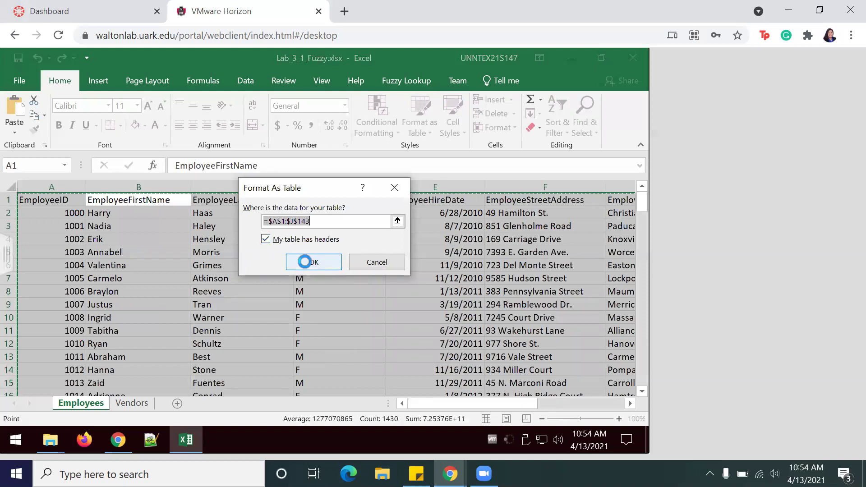
Step: Replace the table name Table1 with Employees in the Table Name box
{"action": "left_click", "coordinate": [302, 266]}
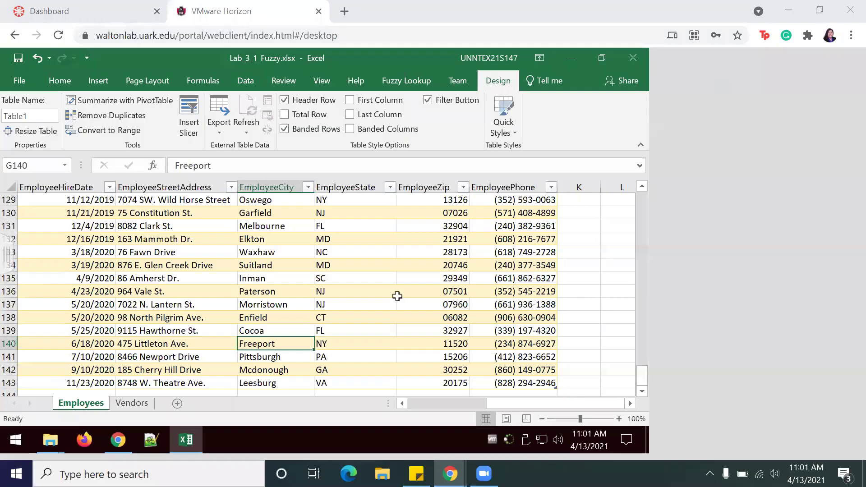
{"action": "left_click", "coordinate": [221, 278]}
{"action": "scroll", "coordinate": [221, 278], "scroll_direction": "up", "scroll_amount": 14}
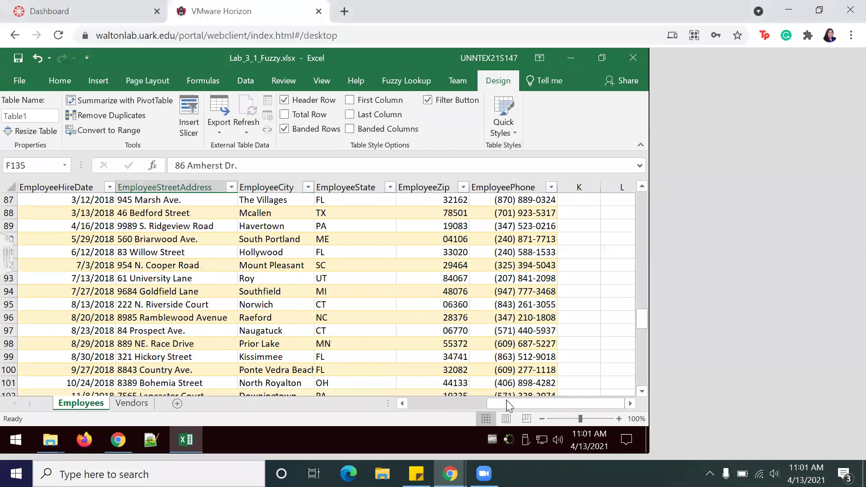
{"action": "left_click_drag", "start_coordinate": [505, 403], "coordinate": [400, 404]}
{"action": "left_click", "coordinate": [408, 319]}
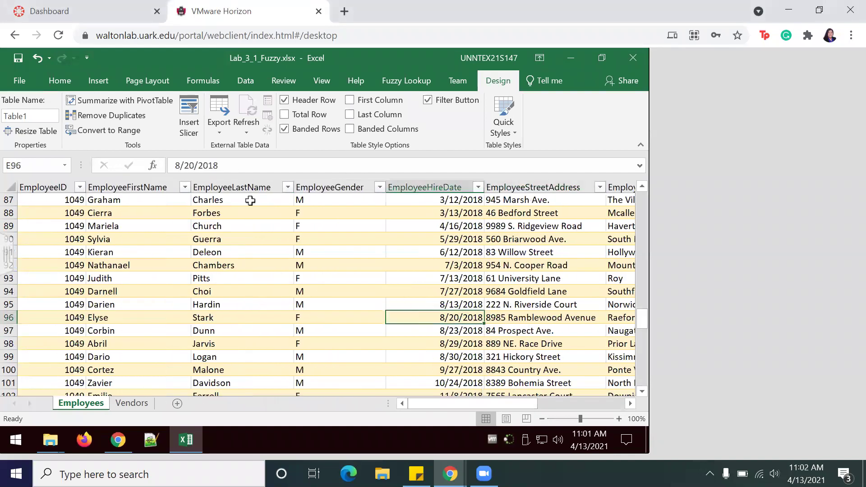
{"action": "scroll", "coordinate": [222, 293], "scroll_direction": "up", "scroll_amount": 10}
{"action": "left_click", "coordinate": [161, 241]}
{"action": "scroll", "coordinate": [203, 248], "scroll_direction": "up", "scroll_amount": 12}
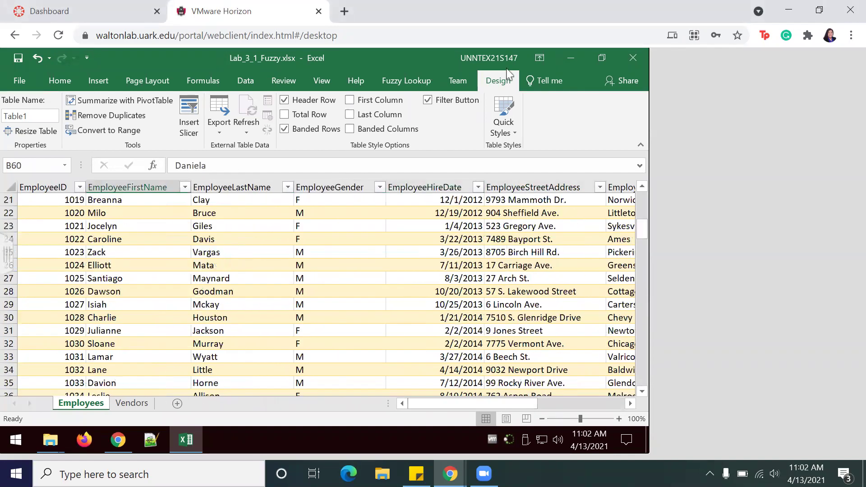
{"action": "left_click", "coordinate": [39, 116]}
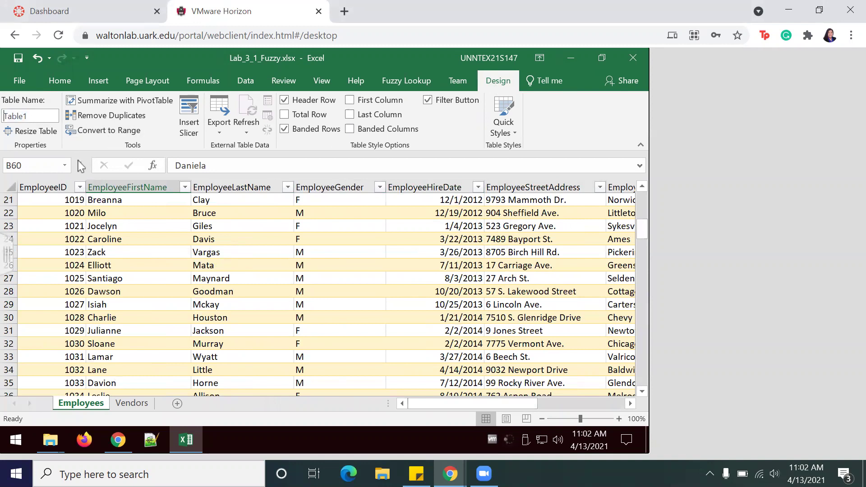
{"action": "left_click_drag", "start_coordinate": [34, 117], "coordinate": [8, 118]}
{"action": "type", "text": "Employees"}
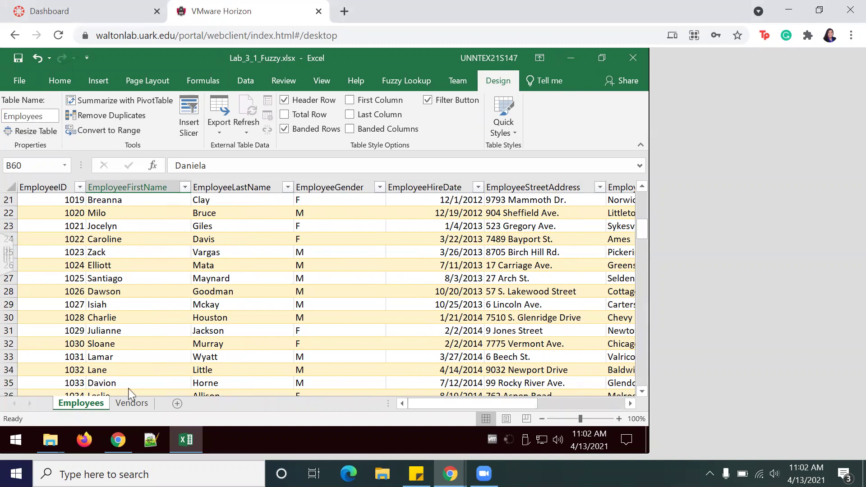
{"action": "left_click", "coordinate": [129, 381]}
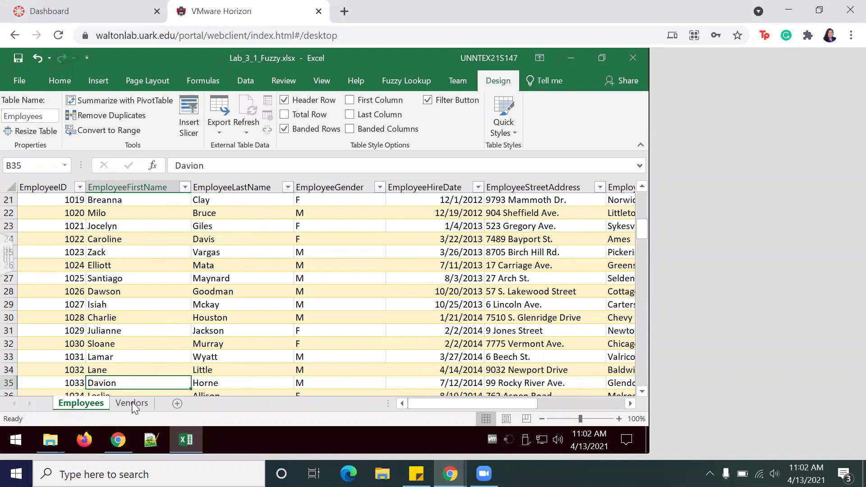
Step: On the Vendors sheet, format A1:J143 as a table with headers in a yellow style
{"action": "left_click", "coordinate": [152, 327]}
{"action": "scroll", "coordinate": [158, 288], "scroll_direction": "up", "scroll_amount": 7}
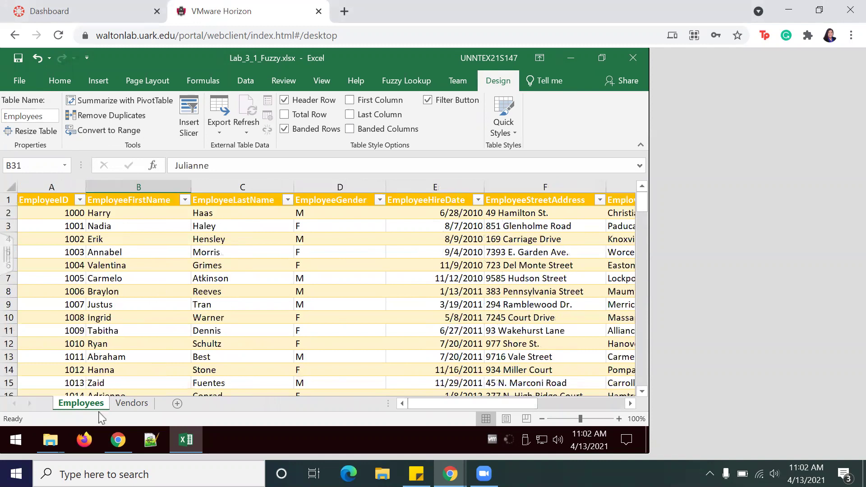
{"action": "left_click", "coordinate": [132, 403]}
{"action": "left_click", "coordinate": [153, 362]}
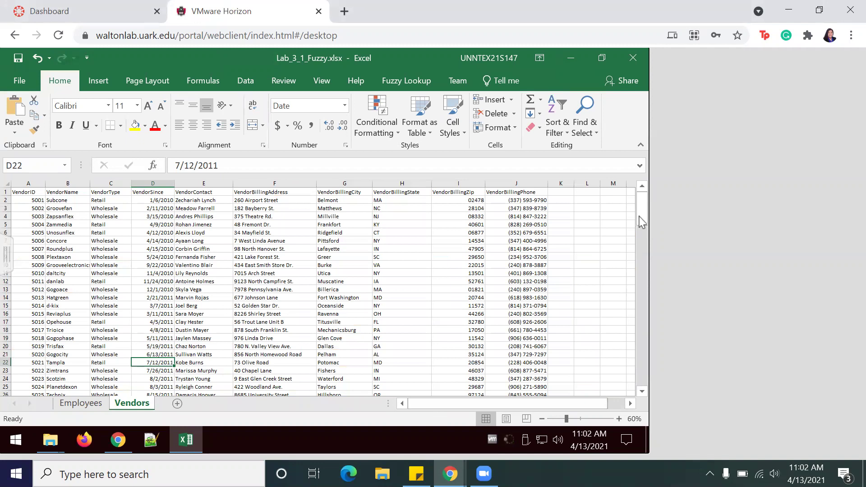
{"action": "left_click_drag", "start_coordinate": [640, 218], "coordinate": [591, 194]}
{"action": "left_click", "coordinate": [204, 240]}
{"action": "left_click", "coordinate": [26, 193]}
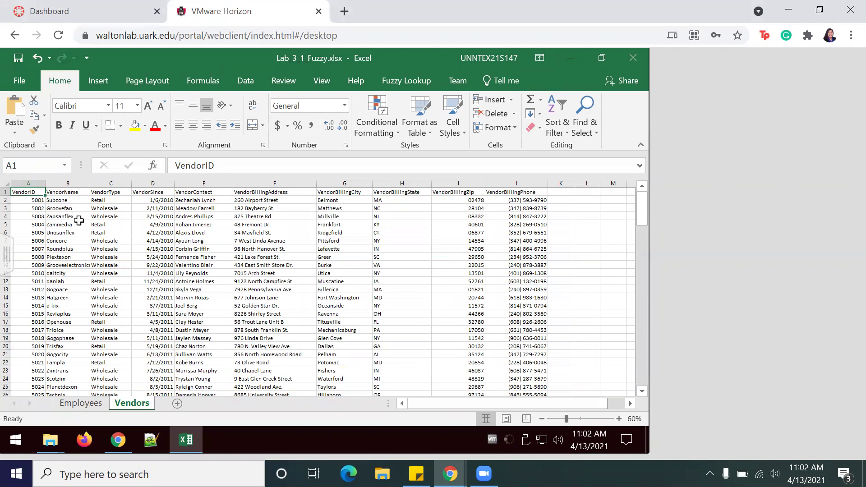
{"action": "key", "text": "ctrl+shift+End"}
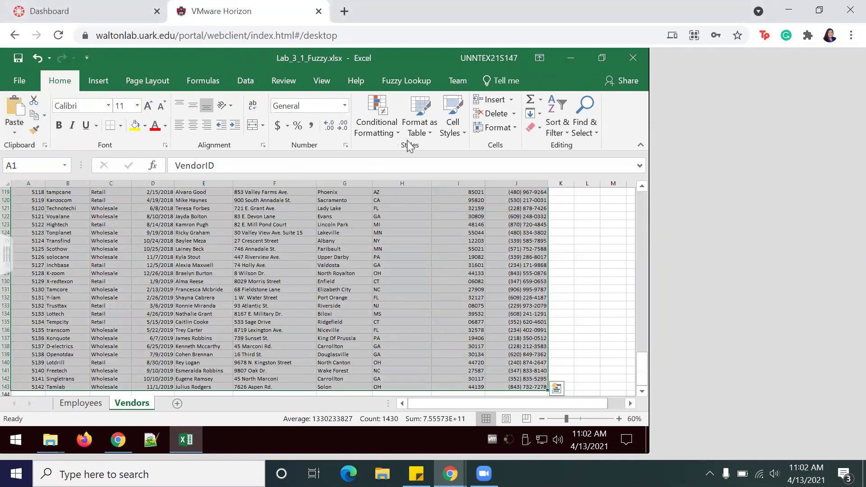
{"action": "left_click", "coordinate": [419, 118]}
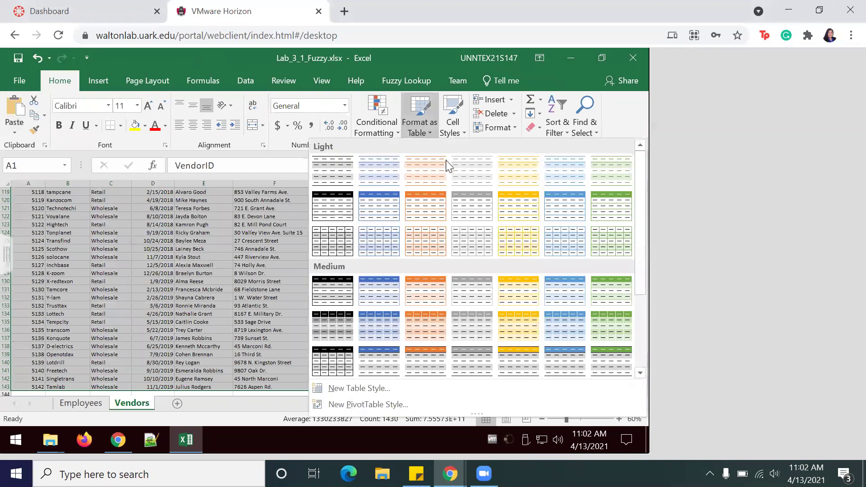
{"action": "left_click", "coordinate": [521, 206]}
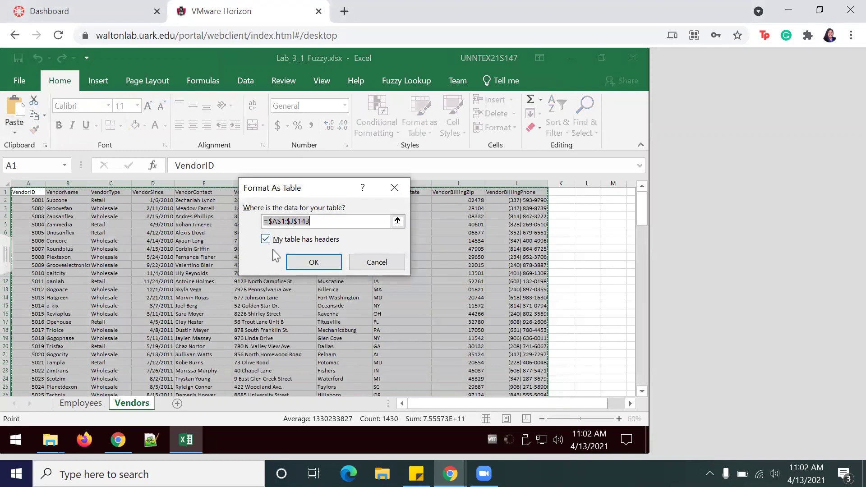
{"action": "left_click", "coordinate": [316, 265]}
Step: Reselect the whole vendor table and apply the medium yellow banded table style
{"action": "left_click", "coordinate": [323, 272]}
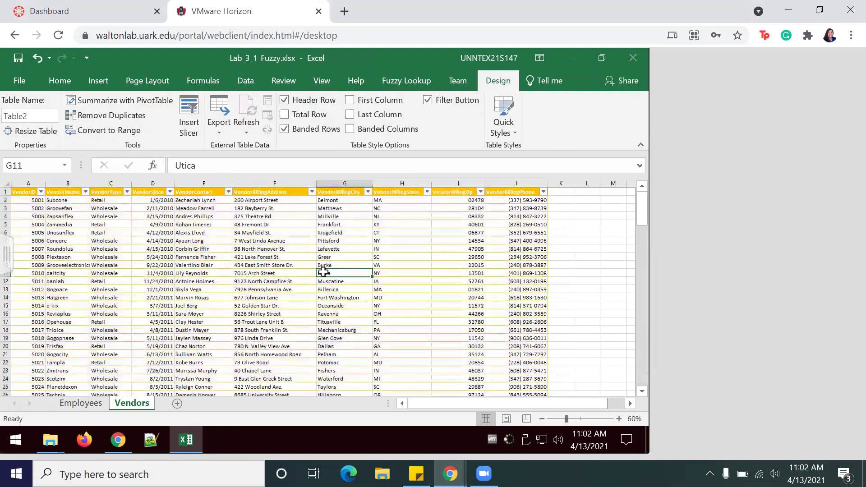
{"action": "left_click", "coordinate": [82, 406]}
{"action": "left_click", "coordinate": [131, 404]}
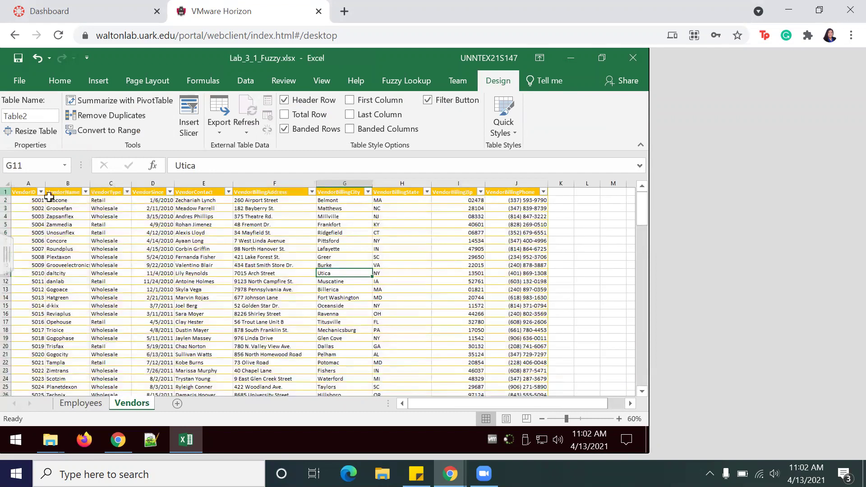
{"action": "left_click", "coordinate": [25, 192]}
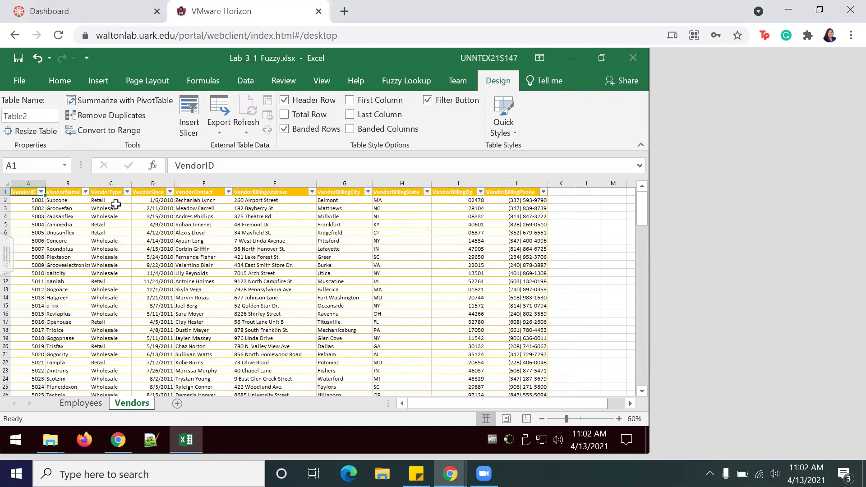
{"action": "key", "text": "ctrl+shift+End"}
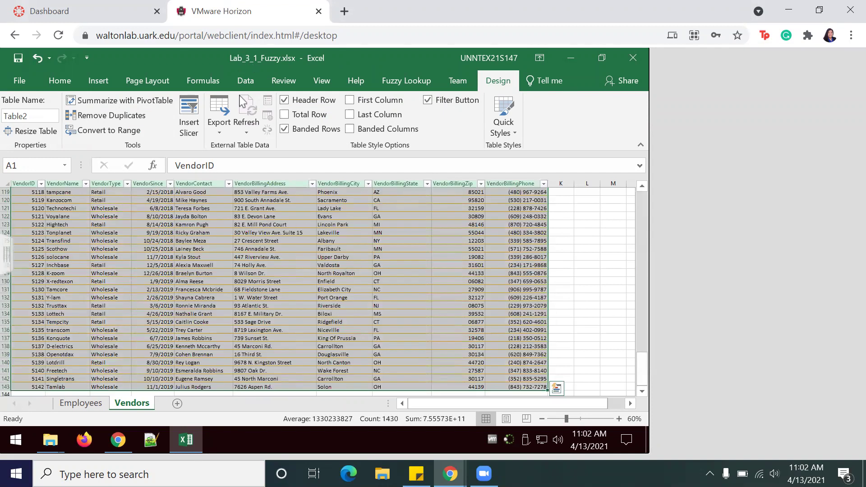
{"action": "left_click", "coordinate": [60, 81]}
{"action": "left_click", "coordinate": [424, 137]}
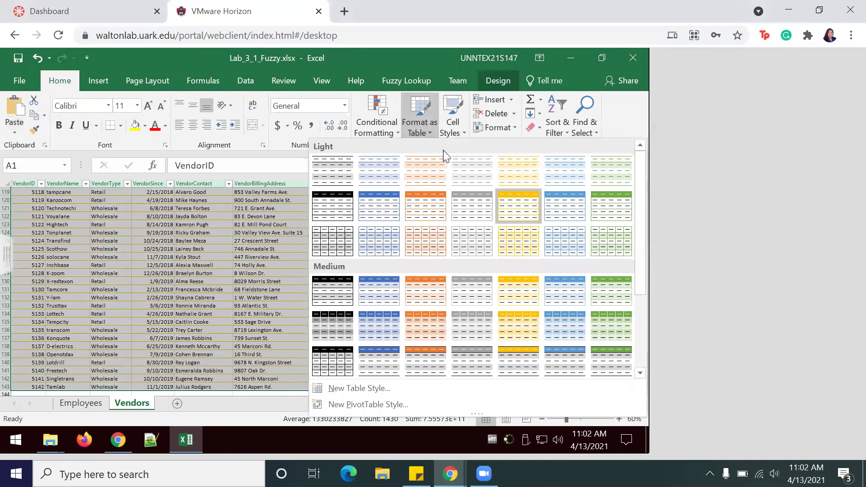
{"action": "left_click", "coordinate": [533, 281]}
{"action": "left_click", "coordinate": [231, 294]}
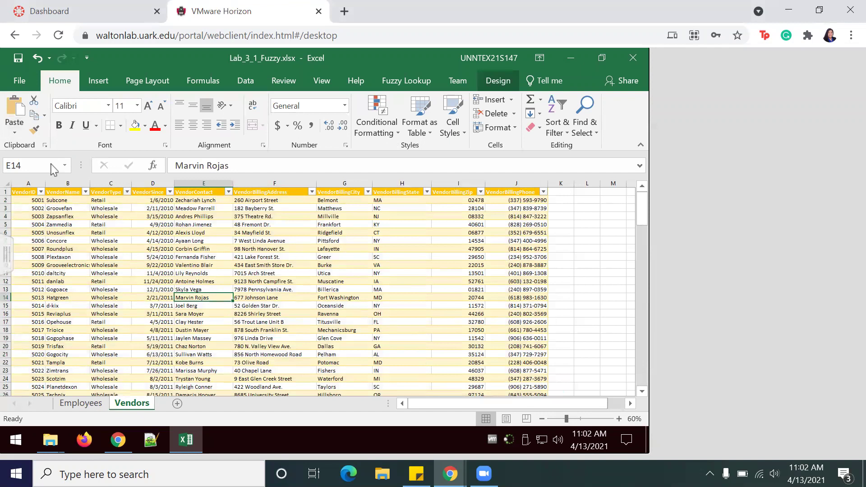
{"action": "left_click", "coordinate": [254, 305]}
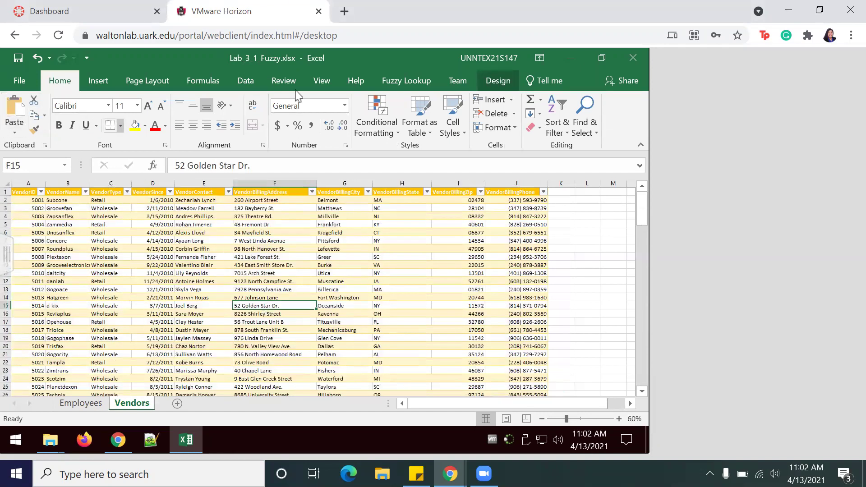
Step: Replace Table2 with Vendors in the Table Design name box
{"action": "left_click", "coordinate": [498, 81]}
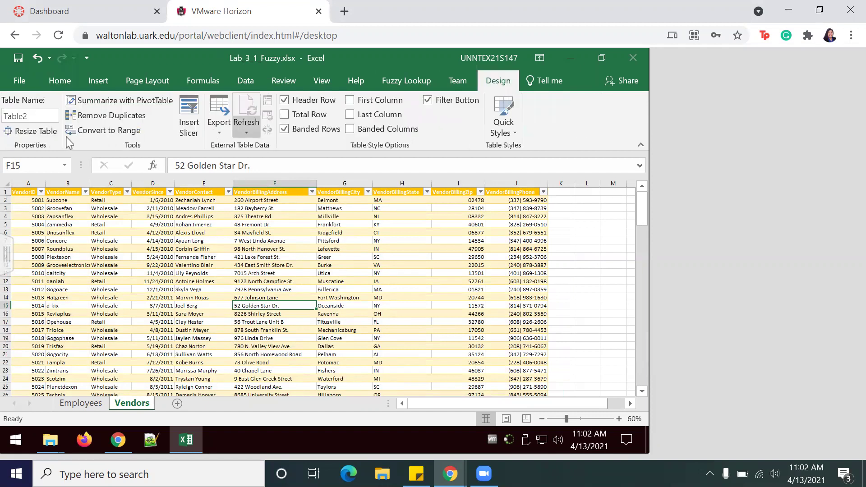
{"action": "left_click", "coordinate": [50, 117]}
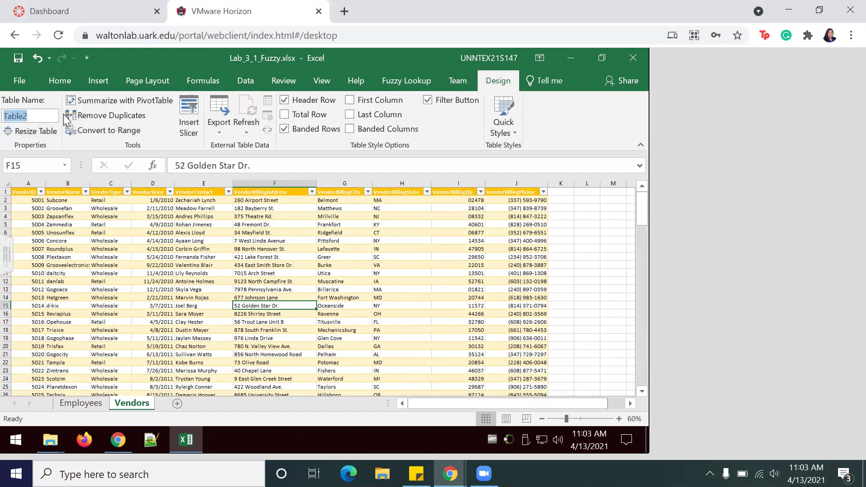
{"action": "left_click", "coordinate": [308, 249]}
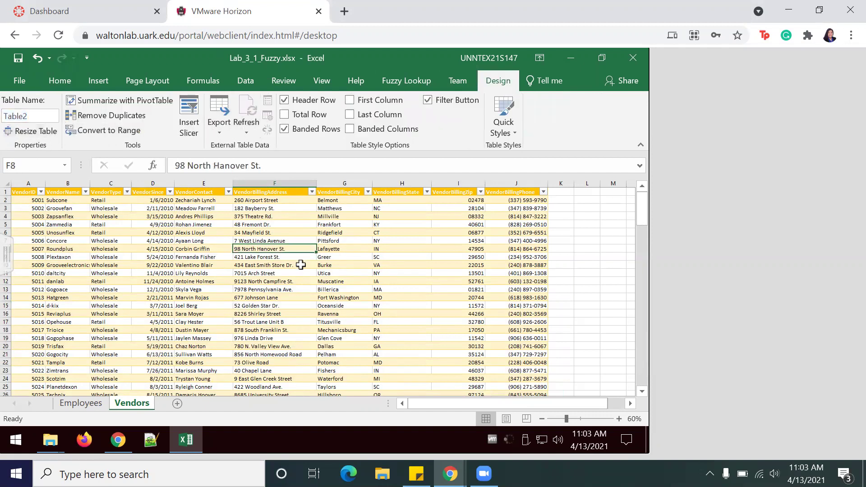
{"action": "left_click", "coordinate": [5, 116]}
{"action": "double_click", "coordinate": [10, 115]}
{"action": "key", "text": "BackSpace"}
{"action": "type", "text": "s"}
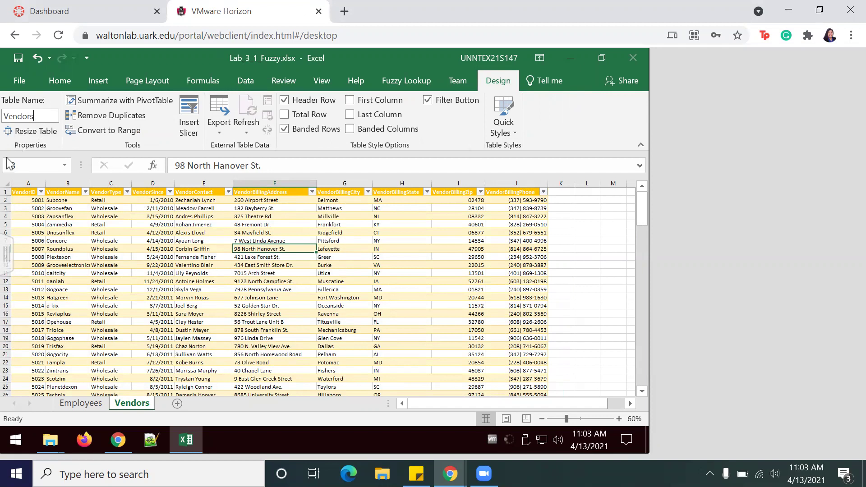
{"action": "left_click", "coordinate": [215, 345]}
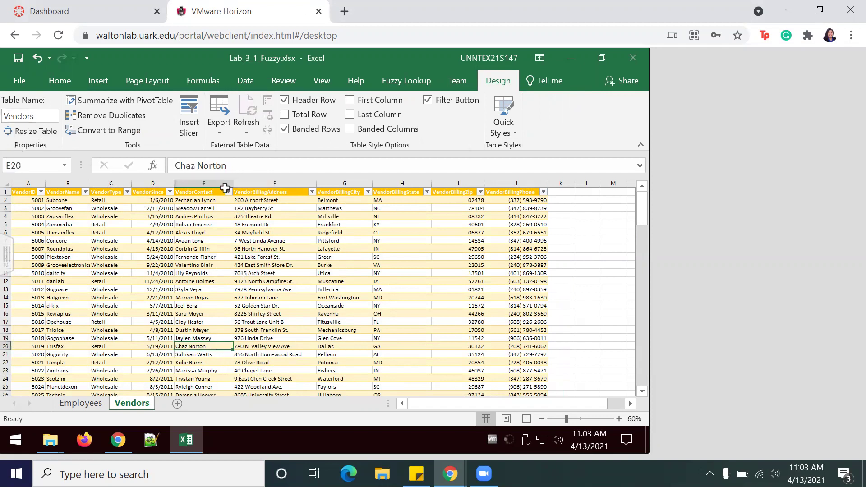
{"action": "key", "text": "Right"}
{"action": "key", "text": "Right"}
{"action": "key", "text": "Up"}
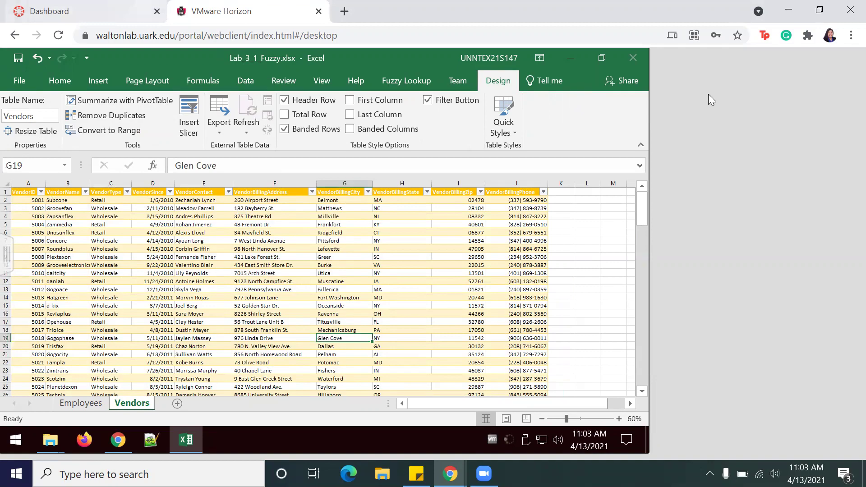
Step: Save the workbook in Downloads as Fuzzy-Tables.xlsx via Save As
{"action": "left_click", "coordinate": [21, 82]}
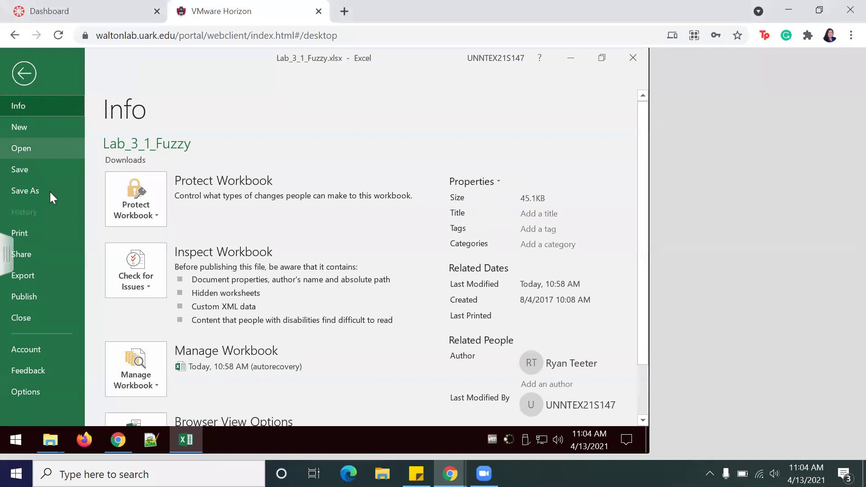
{"action": "left_click", "coordinate": [48, 191]}
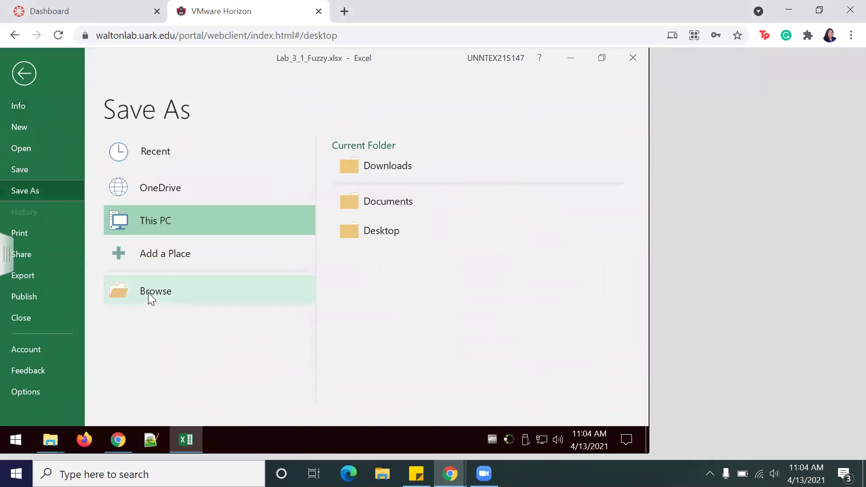
{"action": "left_click", "coordinate": [150, 293]}
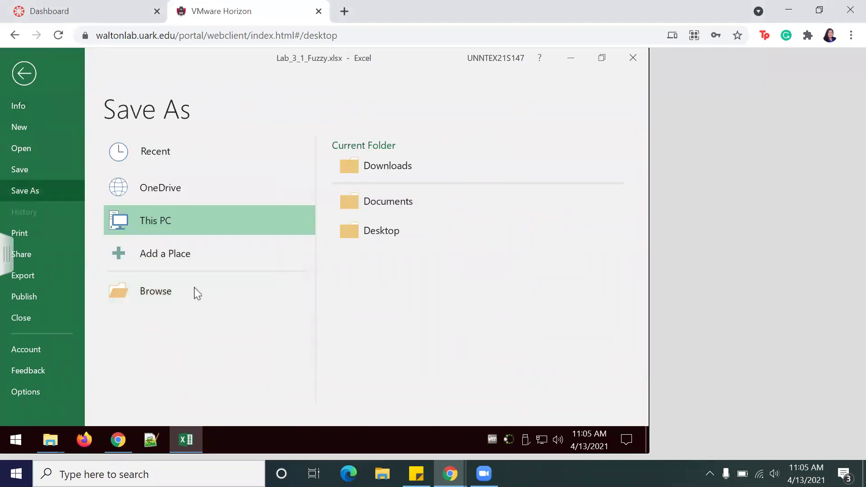
{"action": "left_click", "coordinate": [158, 274]}
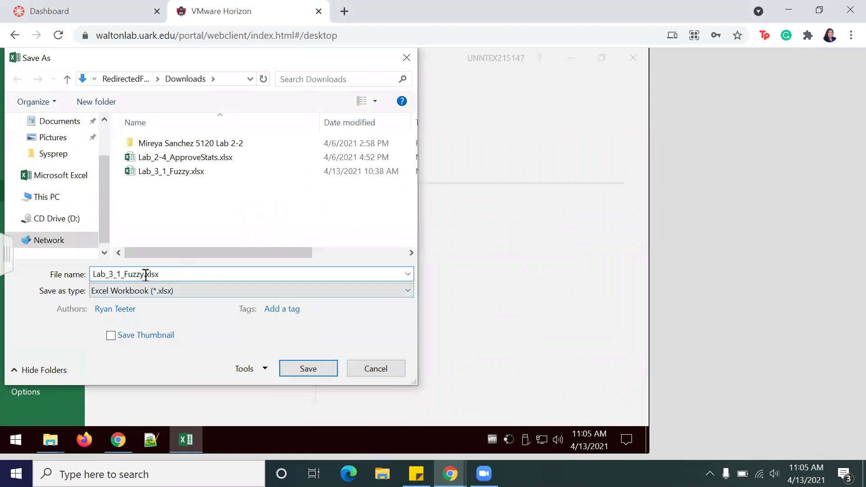
{"action": "left_click_drag", "start_coordinate": [99, 284], "coordinate": [80, 285]}
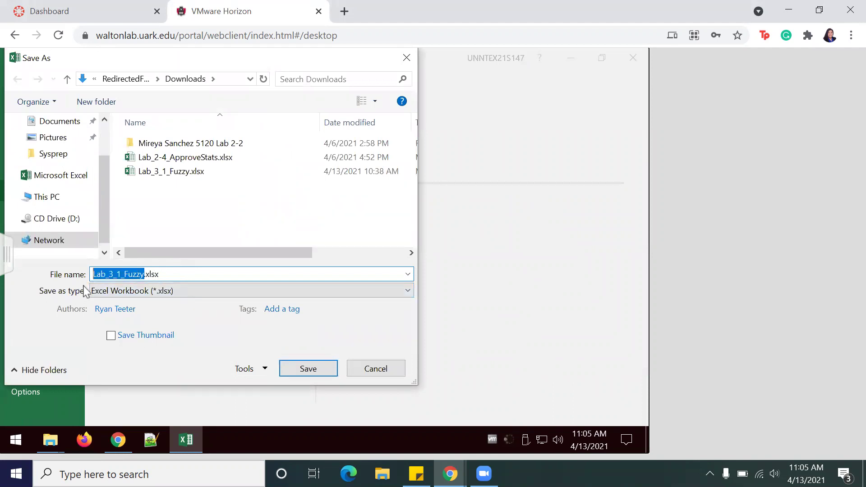
{"action": "type", "text": "F"}
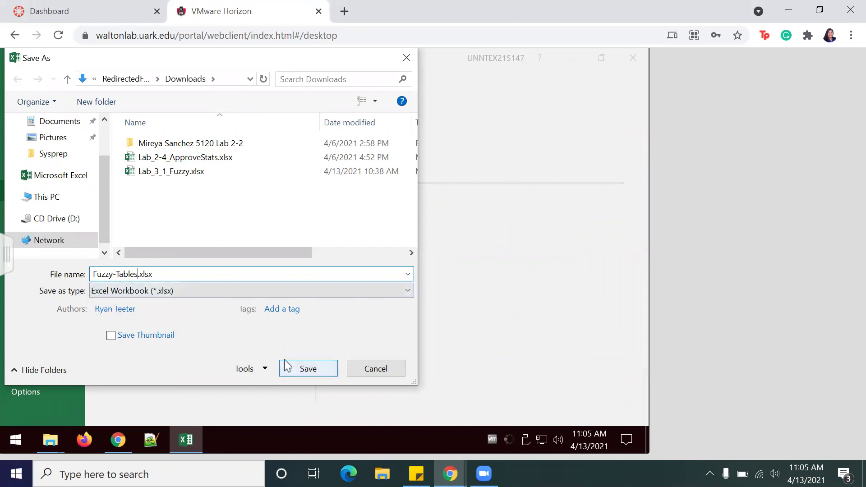
{"action": "left_click", "coordinate": [140, 274]}
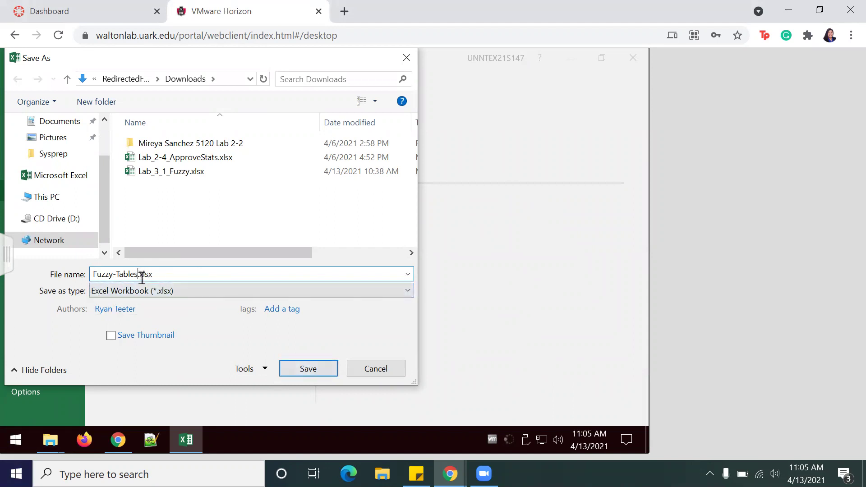
{"action": "left_click", "coordinate": [305, 369]}
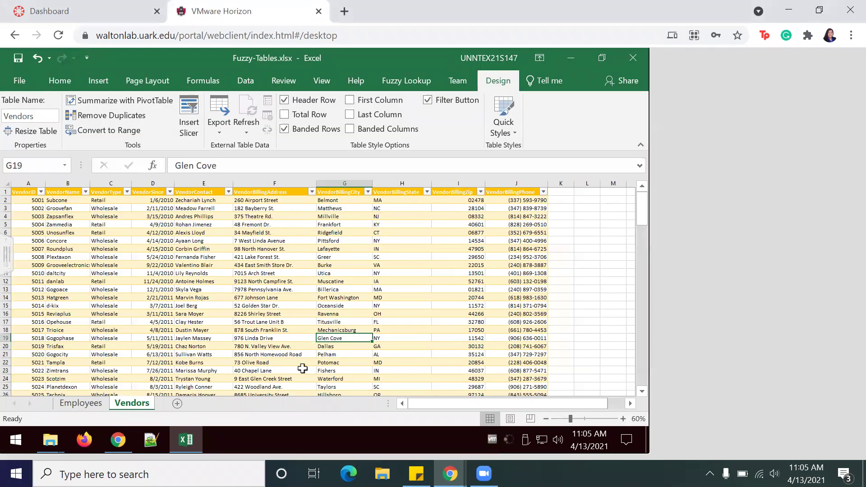
{"action": "left_click", "coordinate": [214, 247]}
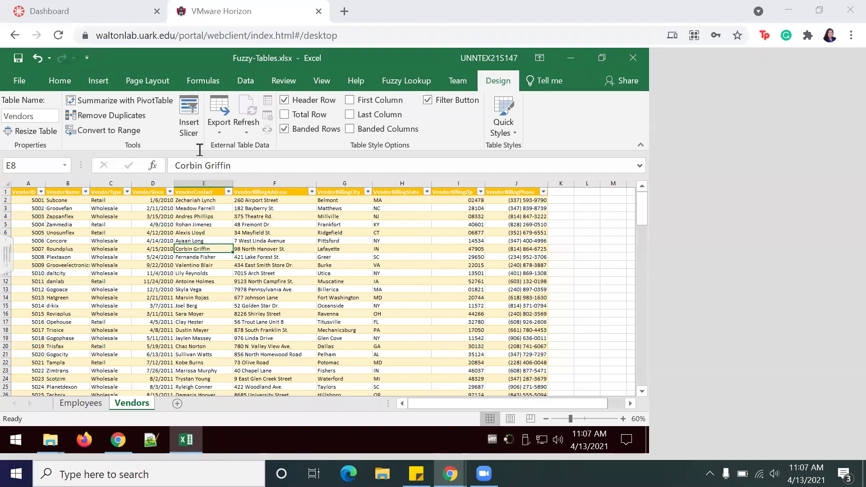
Step: Filter the VendorSince column to only 2019, leaving 14 of 142 vendors
{"action": "left_click", "coordinate": [228, 192]}
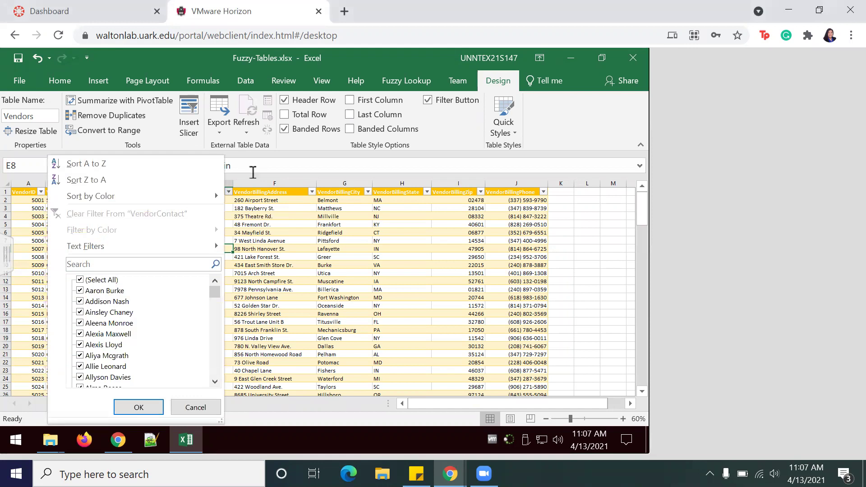
{"action": "key", "text": "Escape"}
{"action": "left_click", "coordinate": [170, 192]}
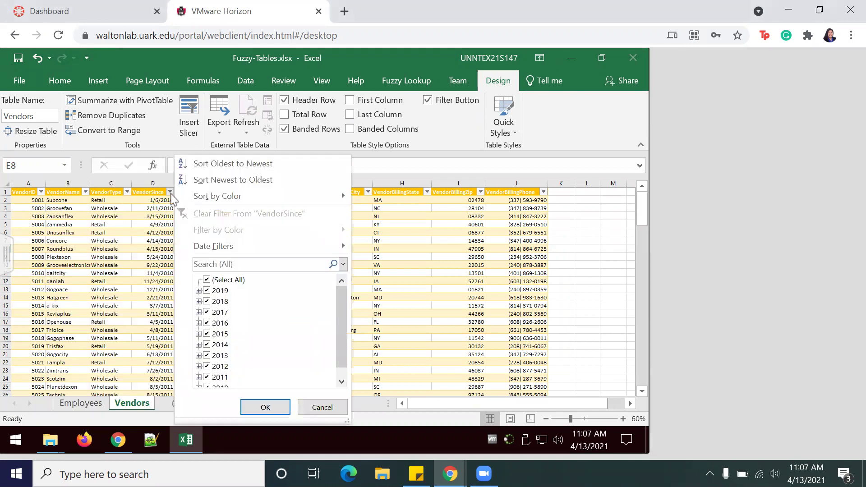
{"action": "left_click", "coordinate": [207, 280]}
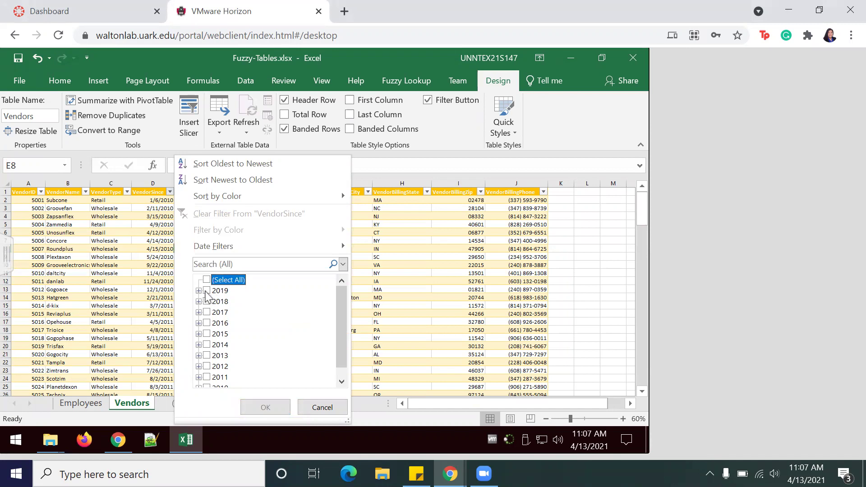
{"action": "left_click", "coordinate": [207, 291]}
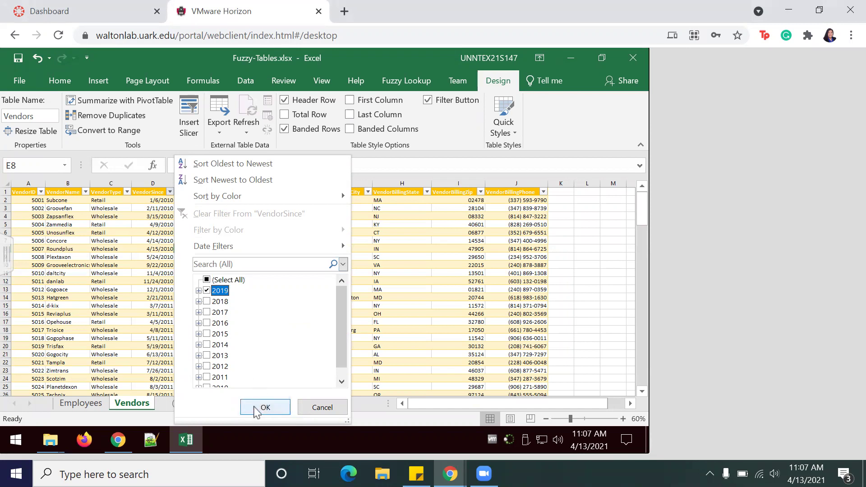
{"action": "left_click", "coordinate": [265, 408]}
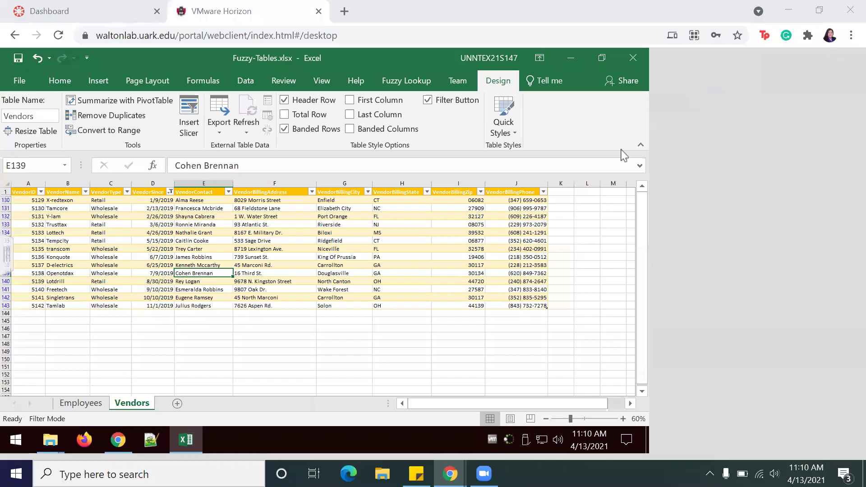
Step: Copy the filtered 2019 vendor rows and paste them at C3 on a new sheet
{"action": "left_click", "coordinate": [128, 232]}
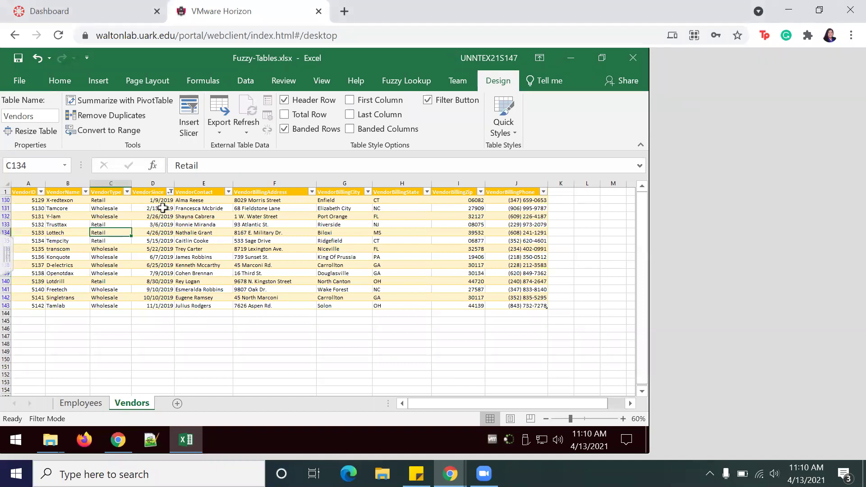
{"action": "left_click", "coordinate": [165, 249]}
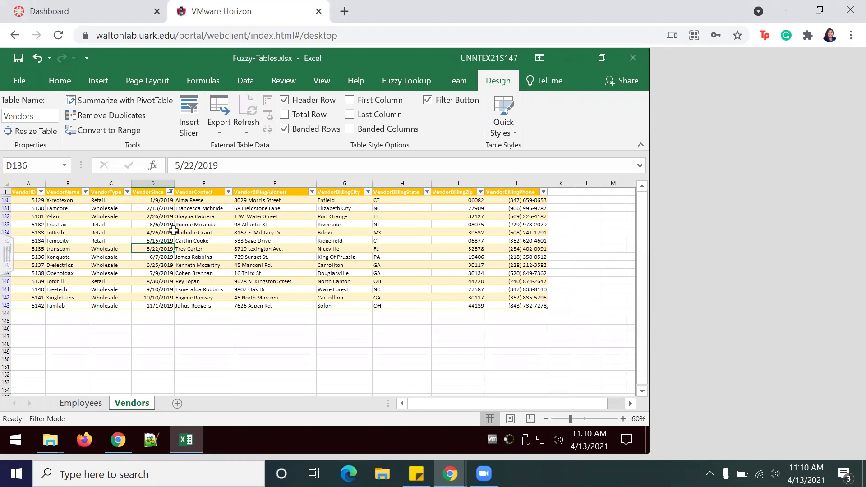
{"action": "key", "text": "ctrl+a"}
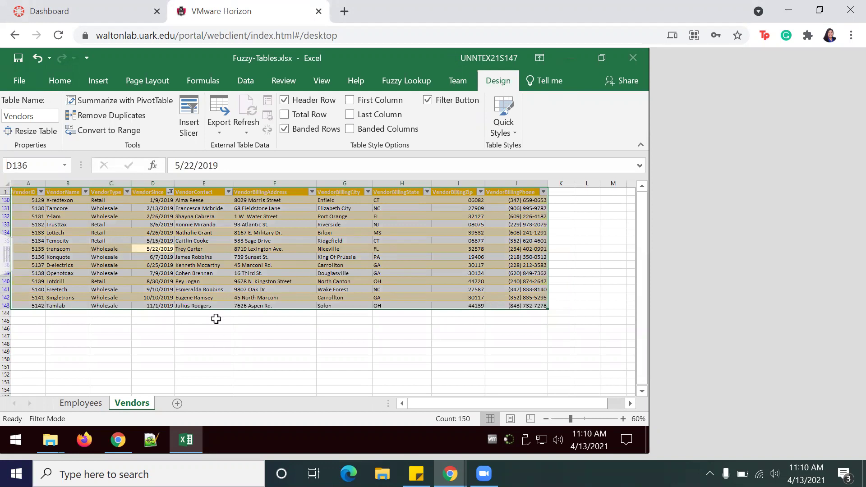
{"action": "right_click", "coordinate": [218, 267]}
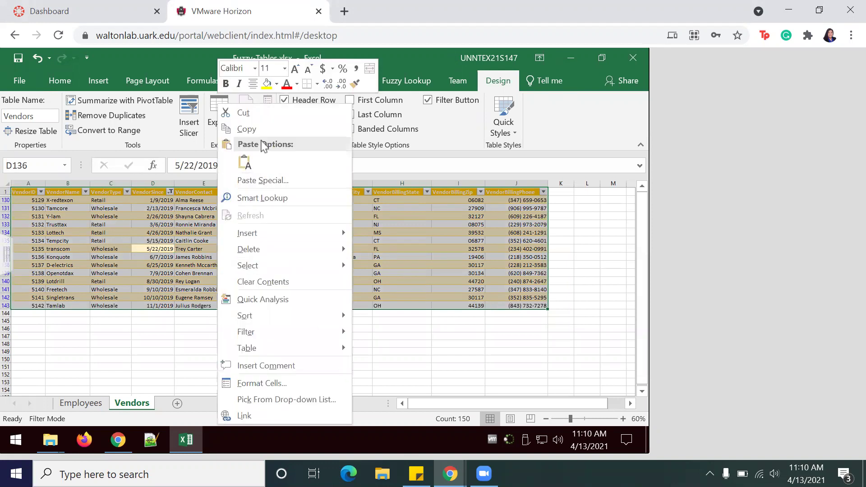
{"action": "left_click", "coordinate": [247, 129]}
{"action": "left_click", "coordinate": [177, 403]}
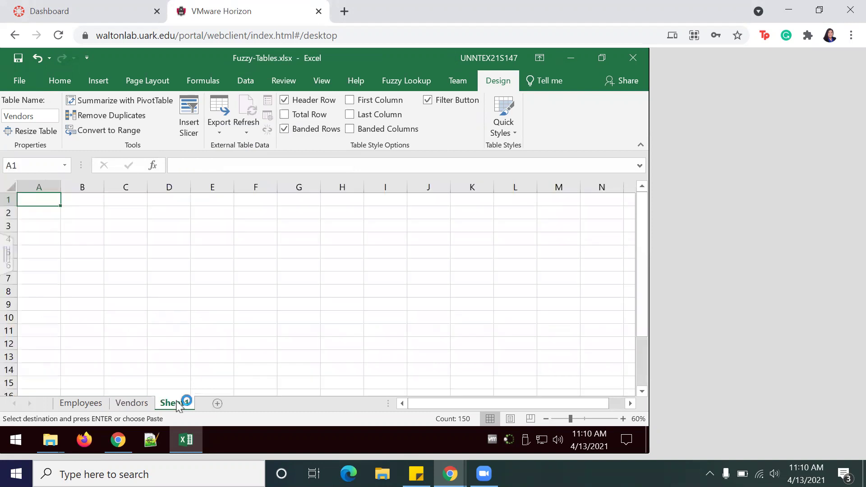
{"action": "left_click", "coordinate": [127, 228]}
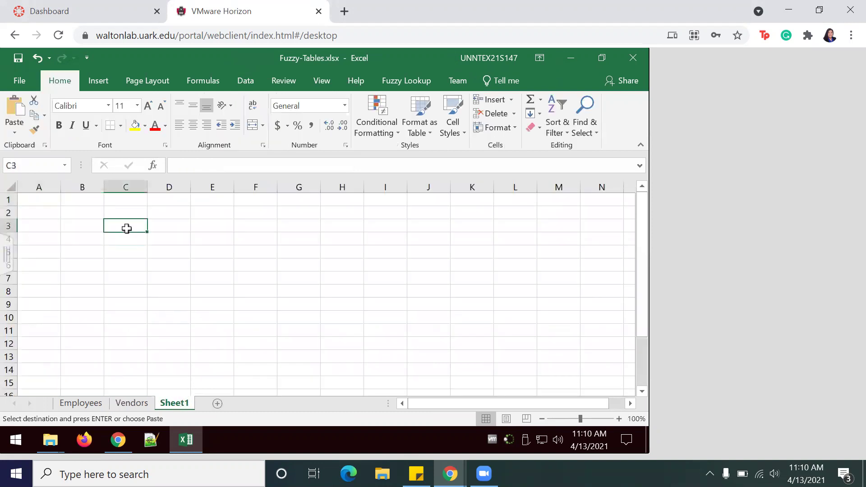
{"action": "key", "text": "ctrl+v"}
Step: Widen columns F, L and I so dates, phone numbers and city names show fully
{"action": "left_click", "coordinate": [246, 265]}
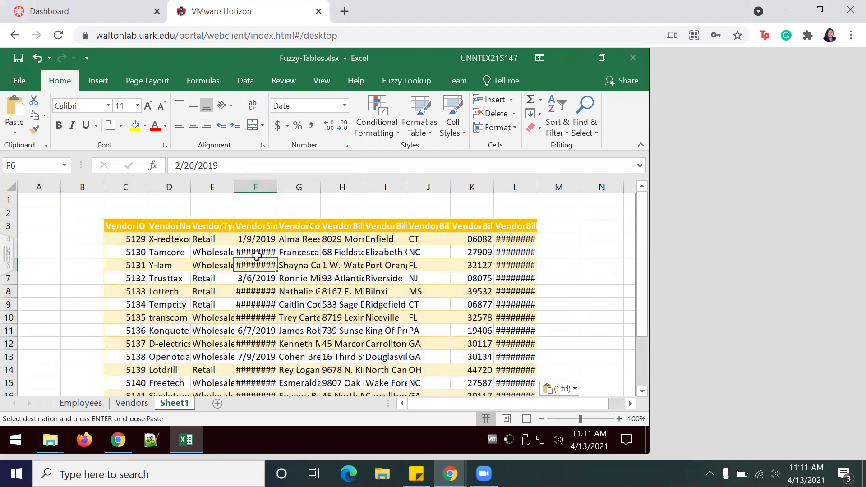
{"action": "left_click", "coordinate": [256, 254]}
{"action": "scroll", "coordinate": [270, 262], "scroll_direction": "down", "scroll_amount": 2}
{"action": "scroll", "coordinate": [271, 262], "scroll_direction": "up", "scroll_amount": 2}
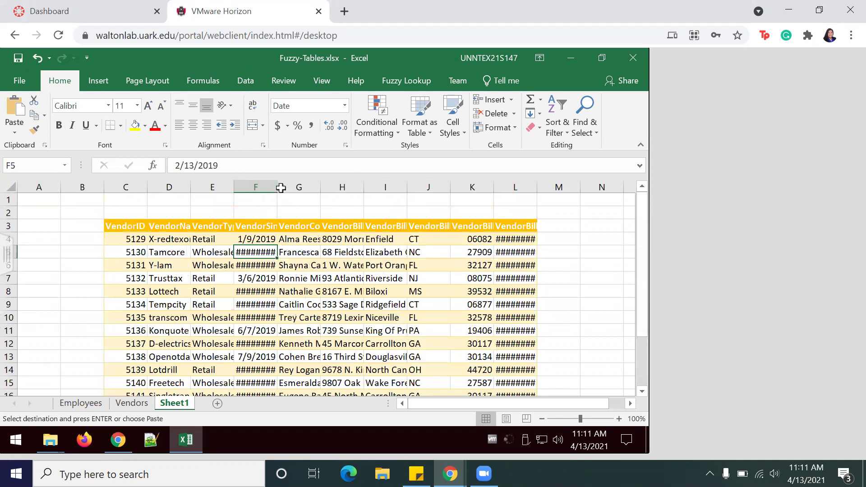
{"action": "left_click_drag", "start_coordinate": [276, 189], "coordinate": [298, 193]}
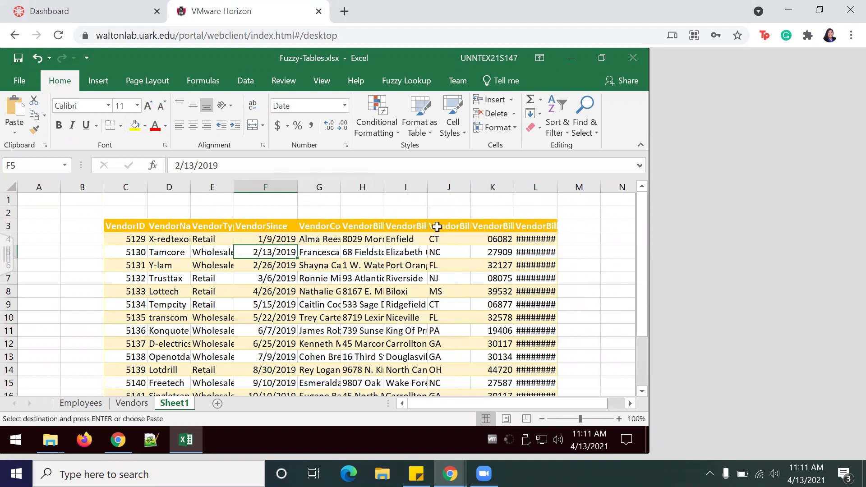
{"action": "left_click", "coordinate": [566, 186]}
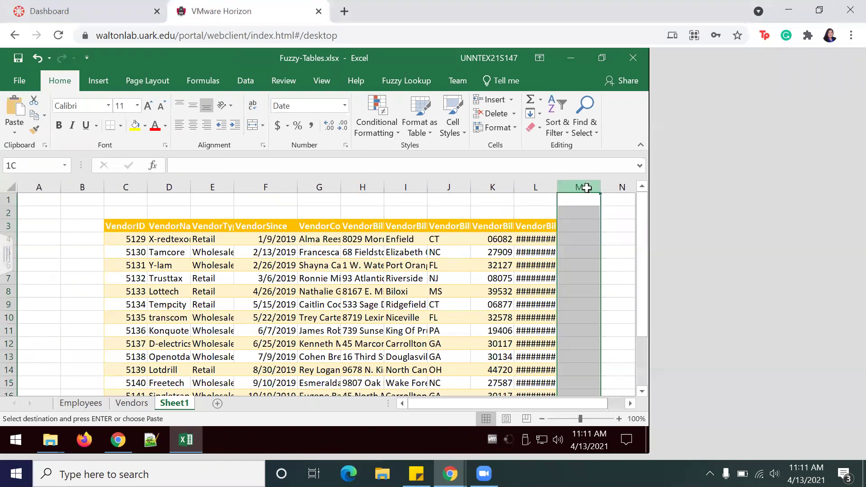
{"action": "left_click_drag", "start_coordinate": [556, 190], "coordinate": [605, 192]}
{"action": "left_click", "coordinate": [573, 237]}
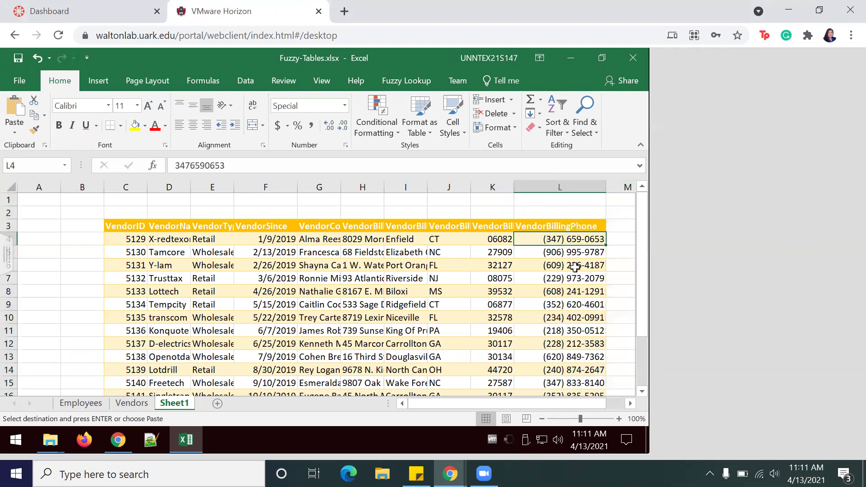
{"action": "scroll", "coordinate": [572, 267], "scroll_direction": "down", "scroll_amount": 2}
{"action": "scroll", "coordinate": [571, 267], "scroll_direction": "up", "scroll_amount": 2}
{"action": "left_click_drag", "start_coordinate": [428, 187], "coordinate": [463, 194]}
{"action": "left_click", "coordinate": [453, 278]}
{"action": "scroll", "coordinate": [453, 278], "scroll_direction": "down", "scroll_amount": 10}
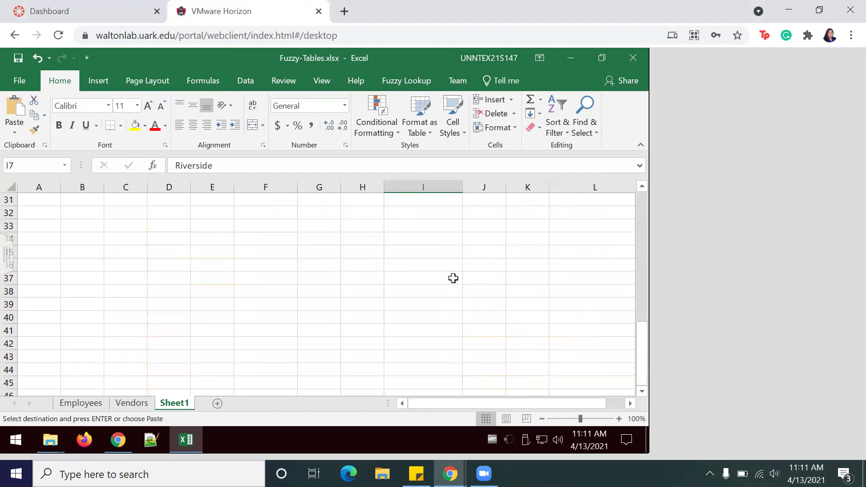
{"action": "scroll", "coordinate": [452, 279], "scroll_direction": "up", "scroll_amount": 10}
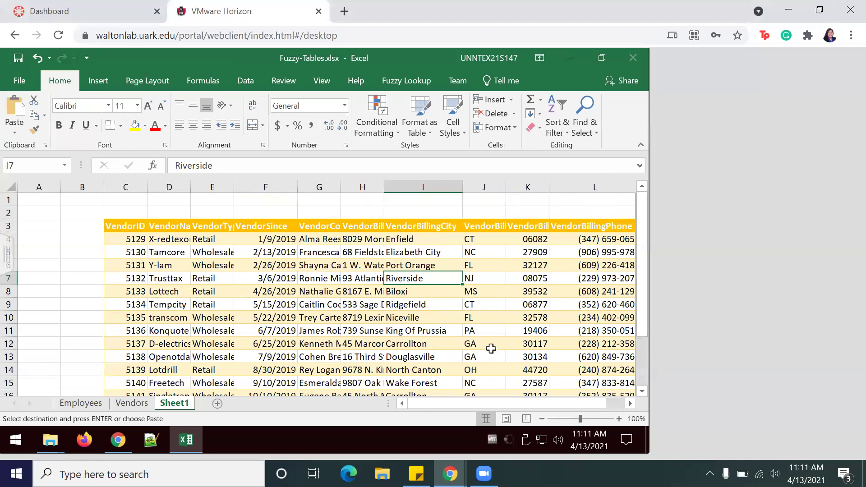
{"action": "left_click", "coordinate": [542, 418]}
{"action": "left_click", "coordinate": [542, 418]}
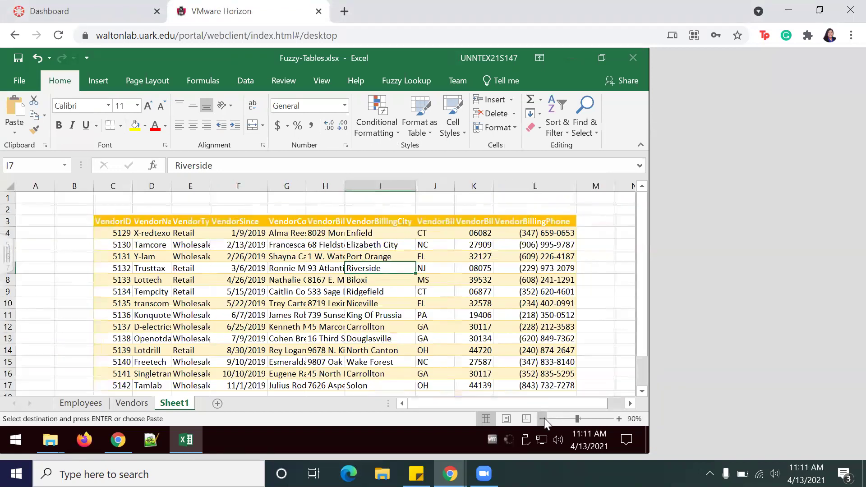
{"action": "left_click", "coordinate": [542, 418]}
{"action": "left_click", "coordinate": [542, 418]}
Step: Rename the new sheet to Vendors2019
{"action": "double_click", "coordinate": [175, 403]}
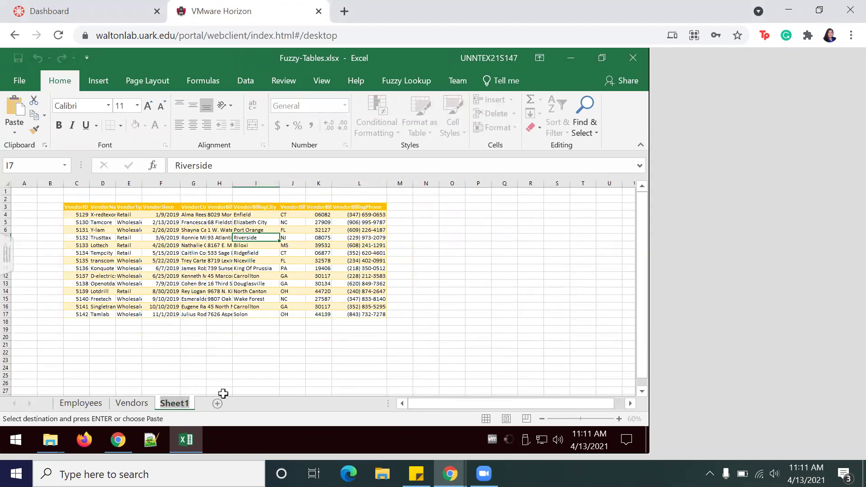
{"action": "type", "text": "Vendors"}
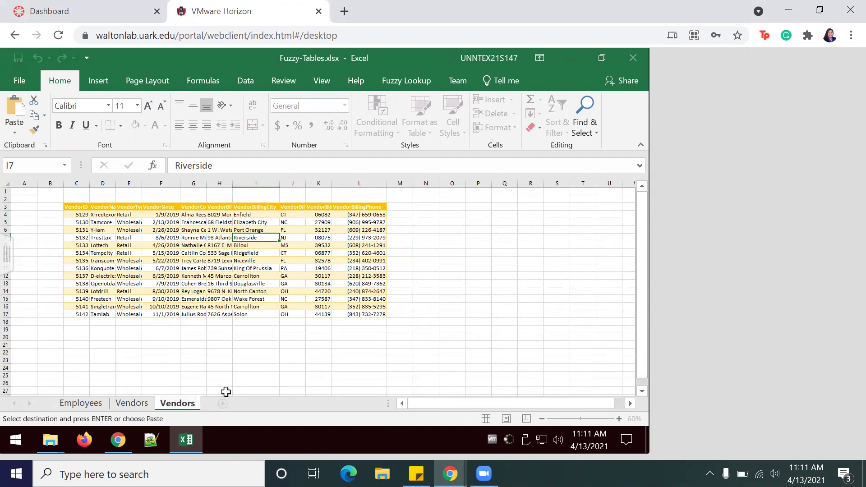
{"action": "type", "text": "2019"}
{"action": "left_click", "coordinate": [256, 377]}
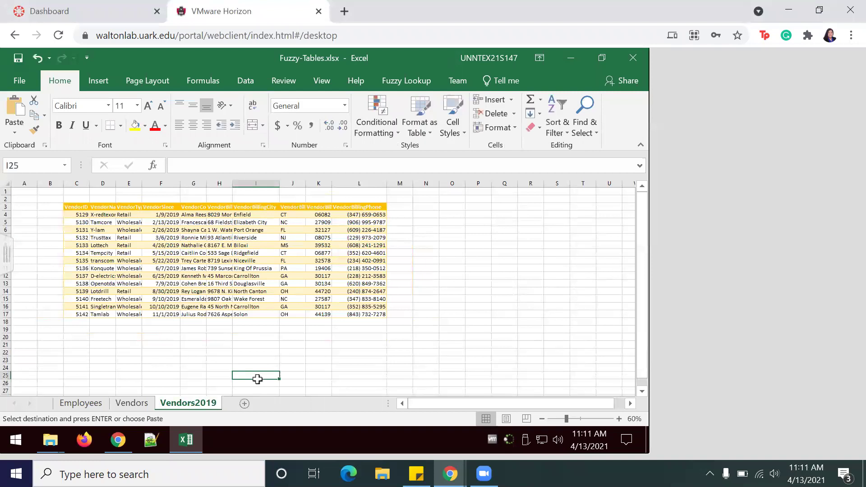
Step: Save the workbook via Save As under the name Fuzzy-Tables-2019.xlsx
{"action": "left_click", "coordinate": [20, 80]}
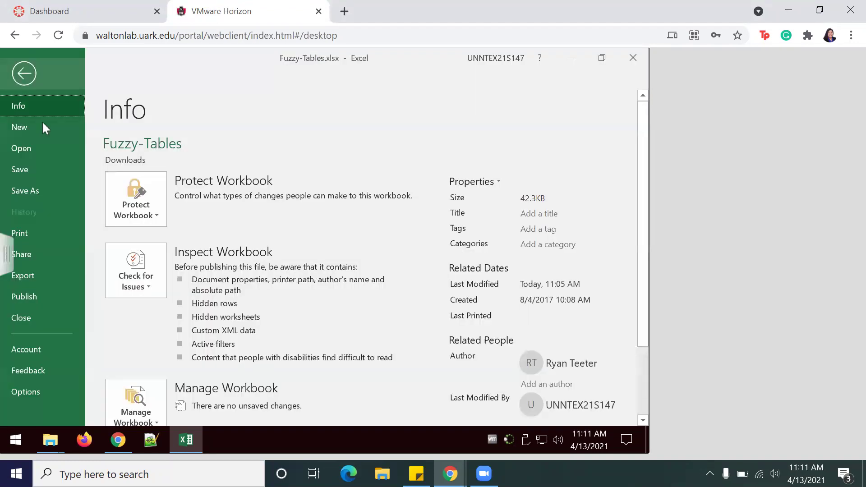
{"action": "left_click", "coordinate": [38, 188]}
{"action": "left_click", "coordinate": [153, 282]}
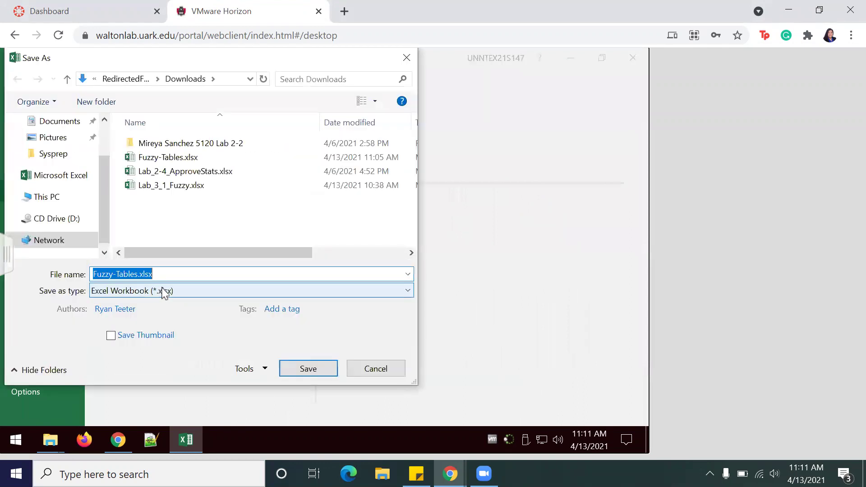
{"action": "left_click", "coordinate": [133, 275]}
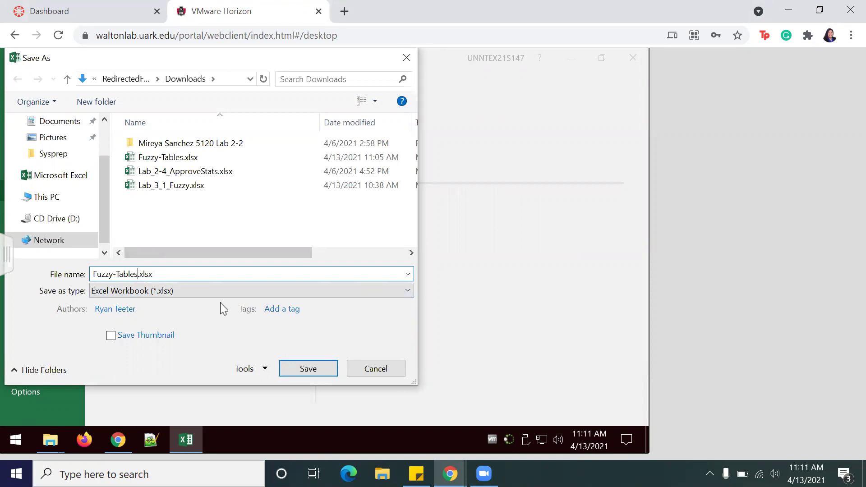
{"action": "type", "text": "-2019"}
{"action": "left_click", "coordinate": [294, 373]}
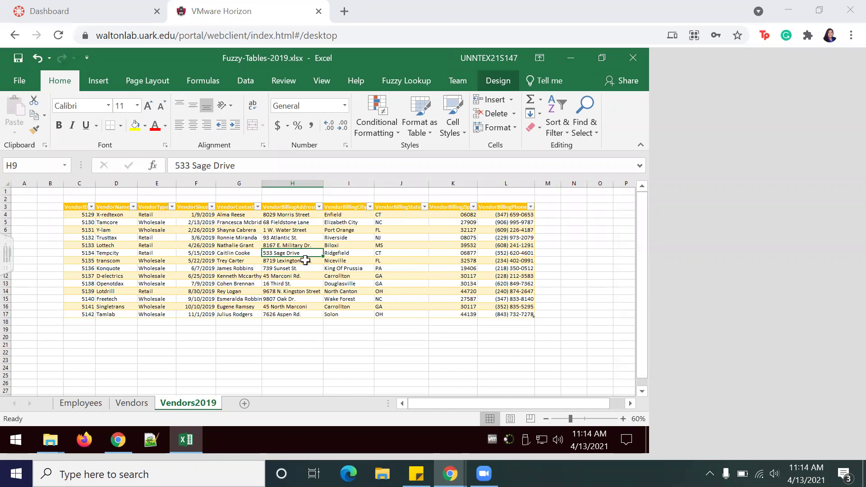
{"action": "right_click", "coordinate": [299, 275]}
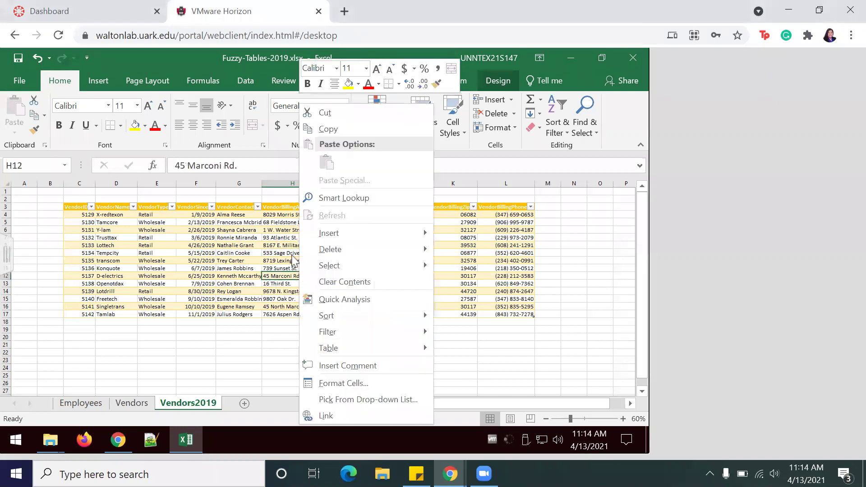
{"action": "key", "text": "Escape"}
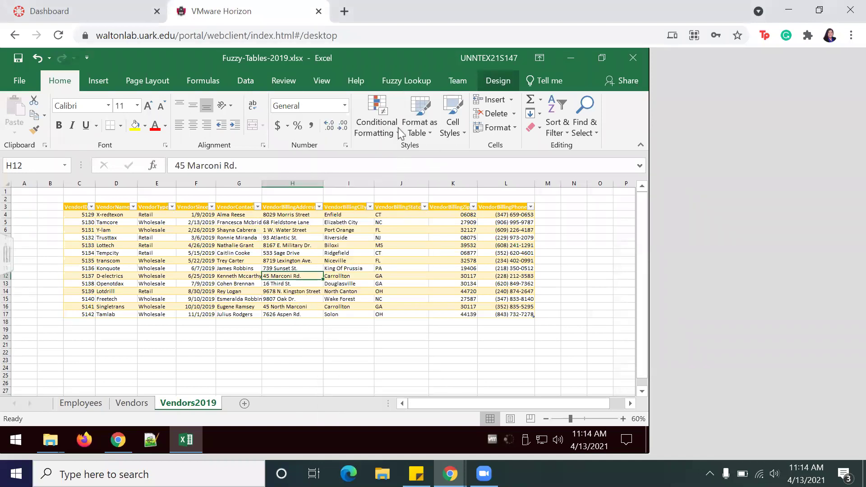
{"action": "left_click", "coordinate": [422, 129]}
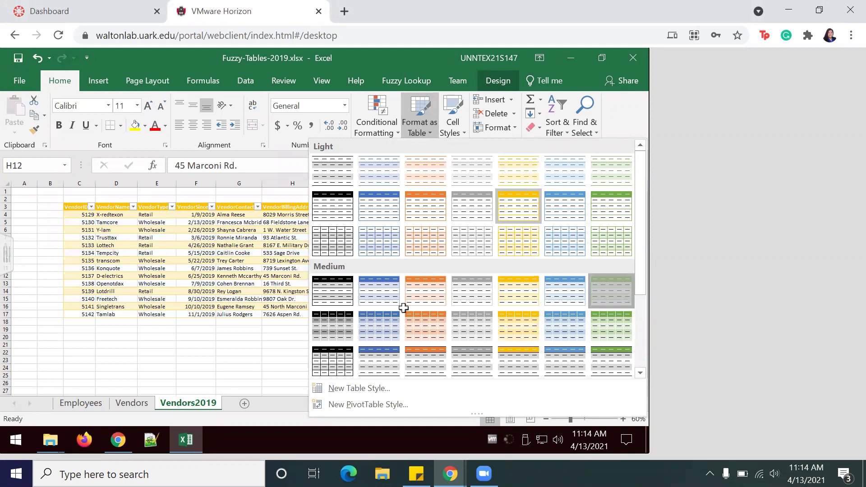
{"action": "left_click", "coordinate": [264, 308]}
{"action": "left_click", "coordinate": [370, 268]}
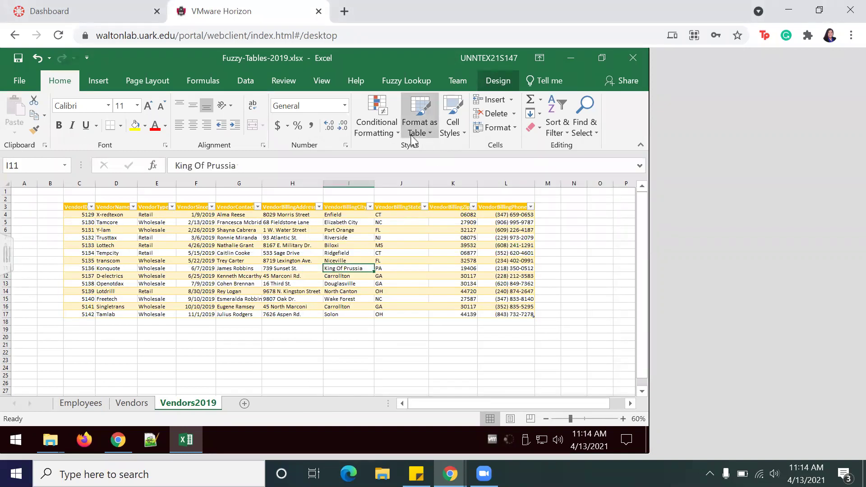
{"action": "left_click", "coordinate": [328, 235]}
{"action": "left_click", "coordinate": [417, 131]}
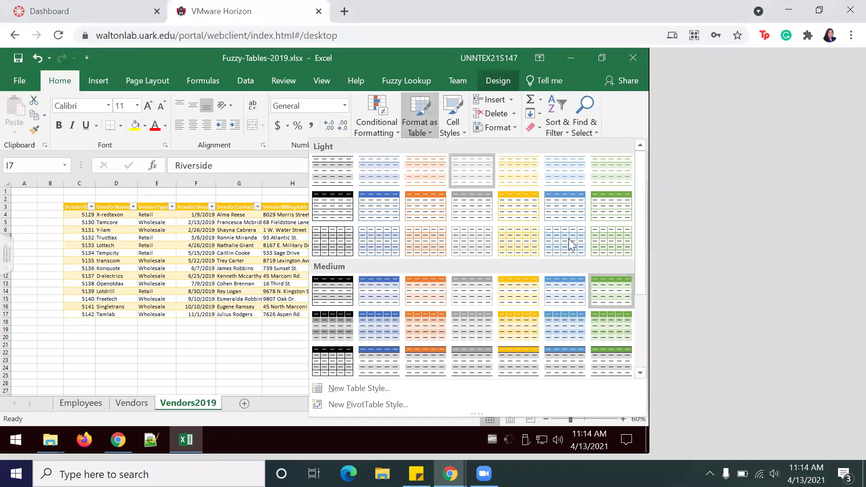
{"action": "key", "text": "Escape"}
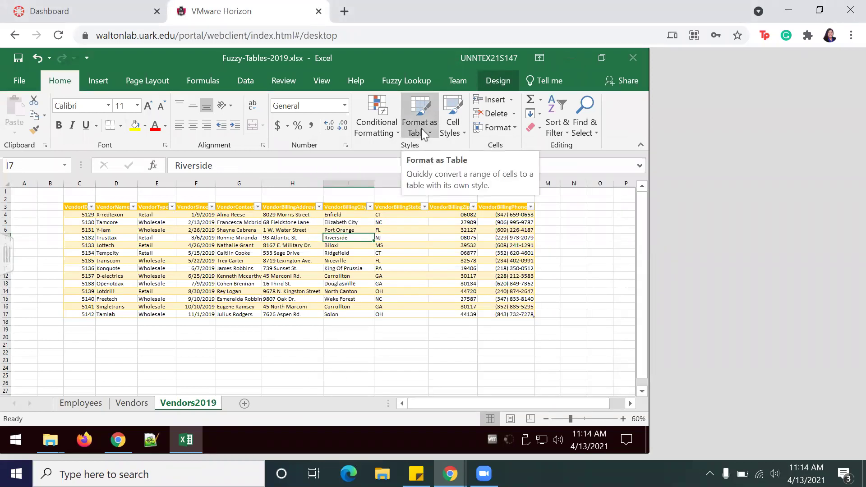
{"action": "left_click", "coordinate": [279, 244]}
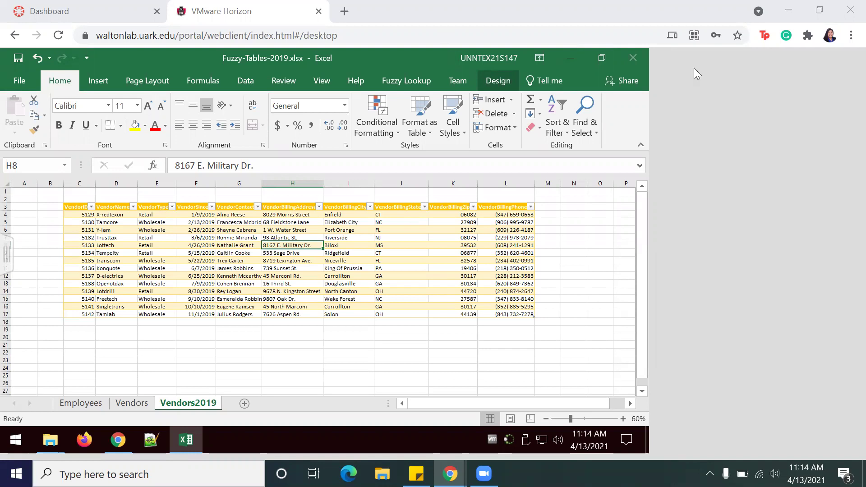
{"action": "key", "text": "Down"}
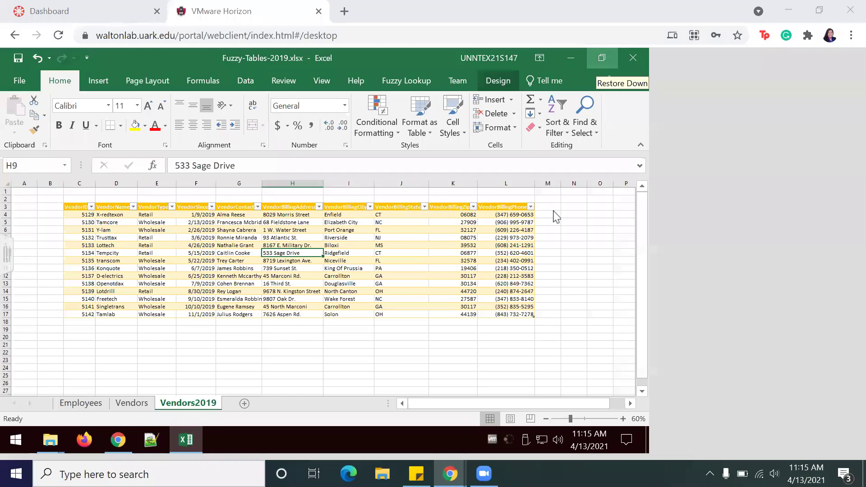
{"action": "left_click", "coordinate": [421, 131]}
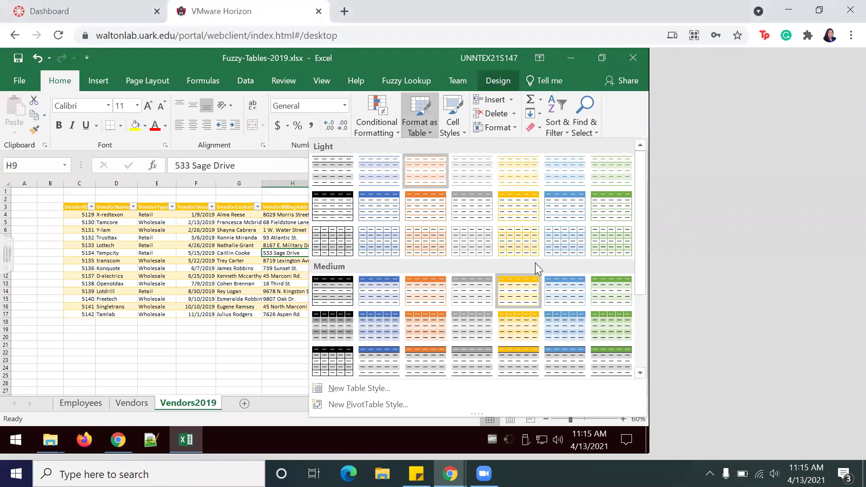
{"action": "left_click", "coordinate": [520, 296]}
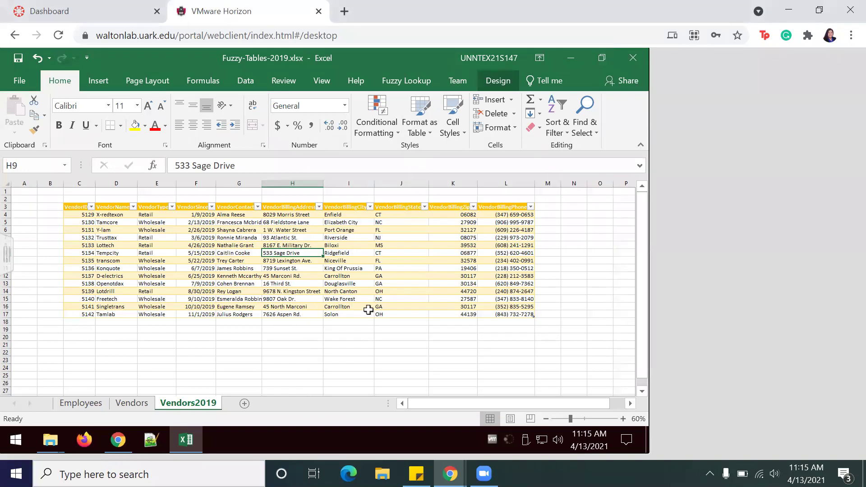
{"action": "left_click", "coordinate": [339, 253]}
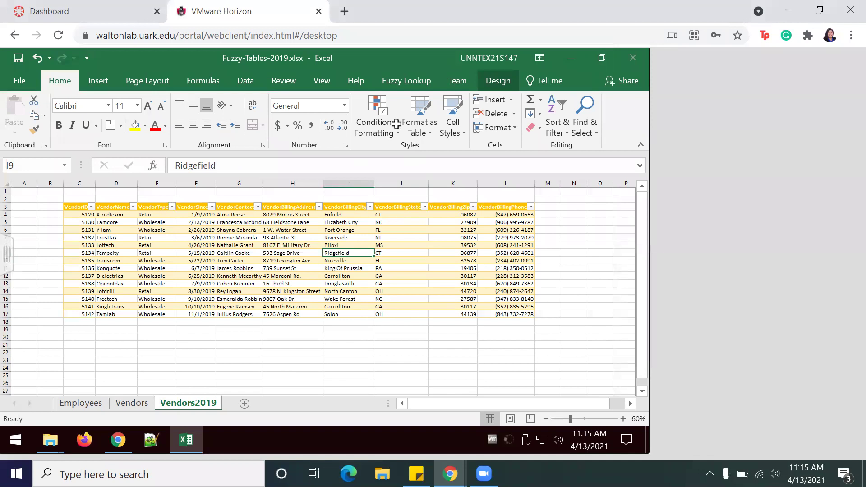
{"action": "left_click", "coordinate": [428, 128]}
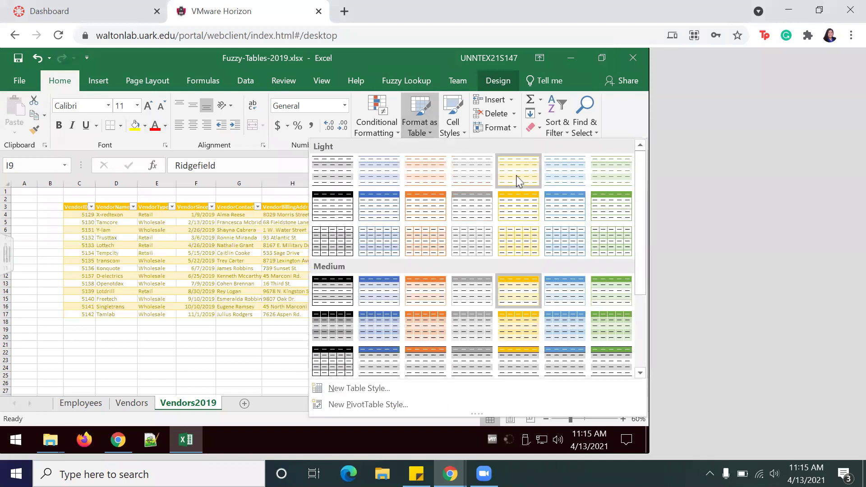
{"action": "key", "text": "Escape"}
{"action": "left_click", "coordinate": [421, 128]}
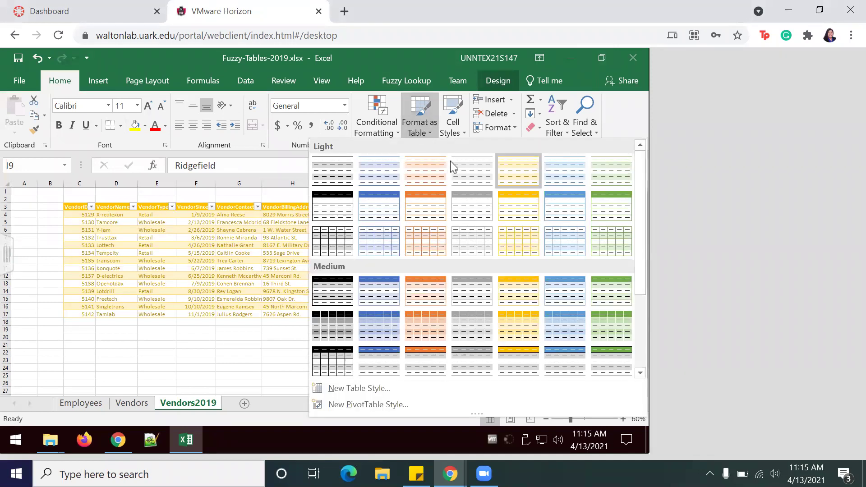
{"action": "key", "text": "Escape"}
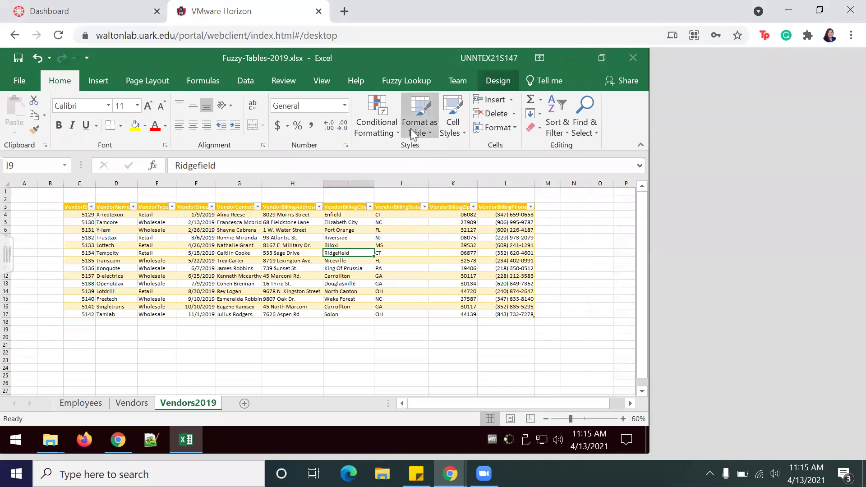
{"action": "left_click", "coordinate": [420, 127]}
{"action": "left_click", "coordinate": [518, 210]}
{"action": "left_click", "coordinate": [460, 282]}
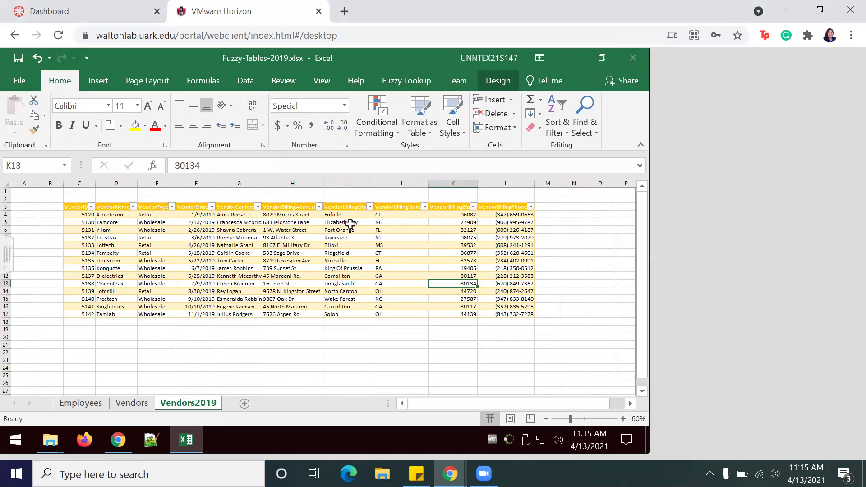
{"action": "left_click", "coordinate": [377, 300]}
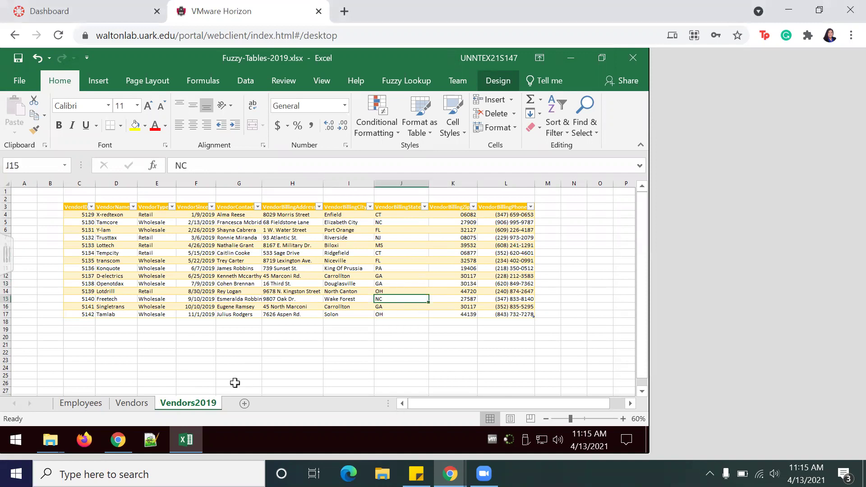
{"action": "left_click", "coordinate": [20, 58]}
Step: Select a cell in the Vendors2019 sheet's table and retype its name Table3 as Vendors2019
{"action": "left_click", "coordinate": [89, 411]}
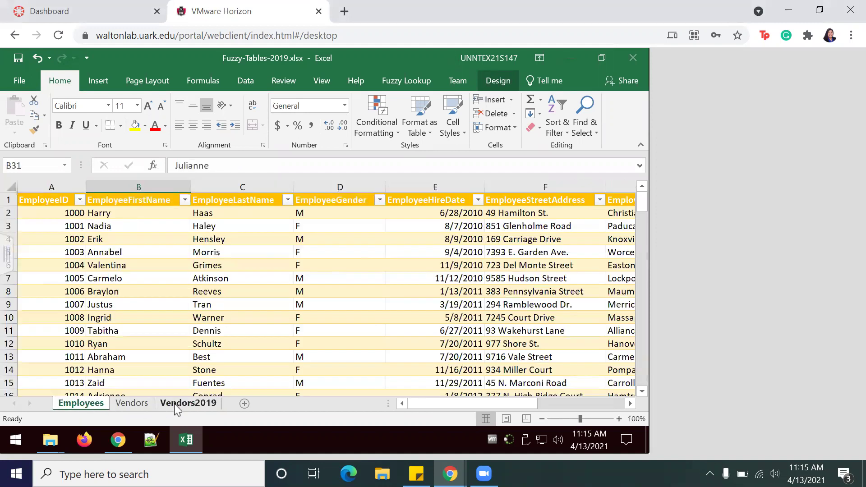
{"action": "left_click", "coordinate": [175, 408]}
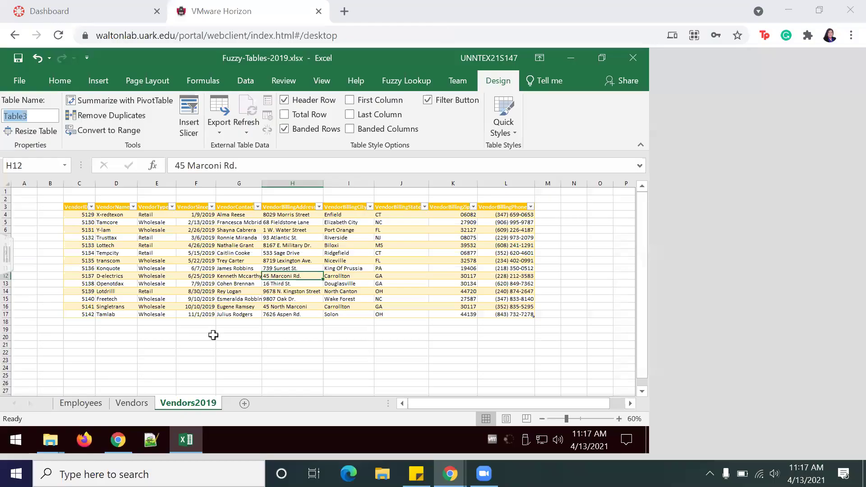
{"action": "left_click", "coordinate": [257, 320]}
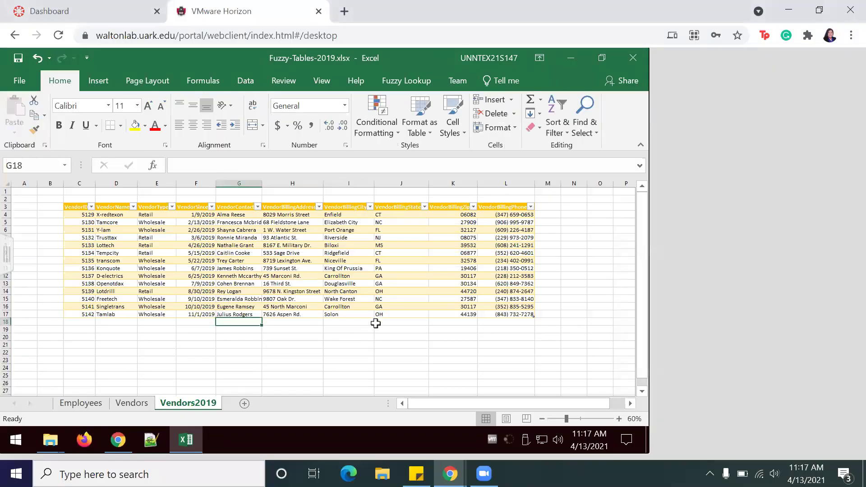
{"action": "left_click", "coordinate": [365, 291]}
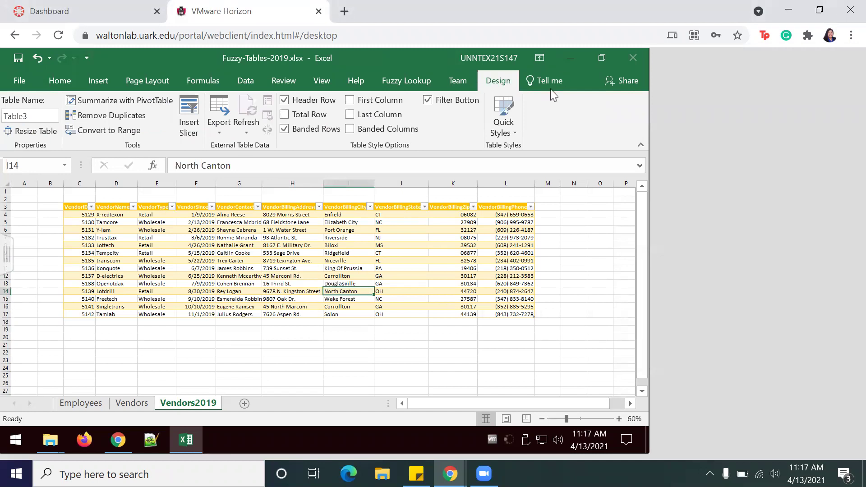
{"action": "left_click", "coordinate": [38, 117]}
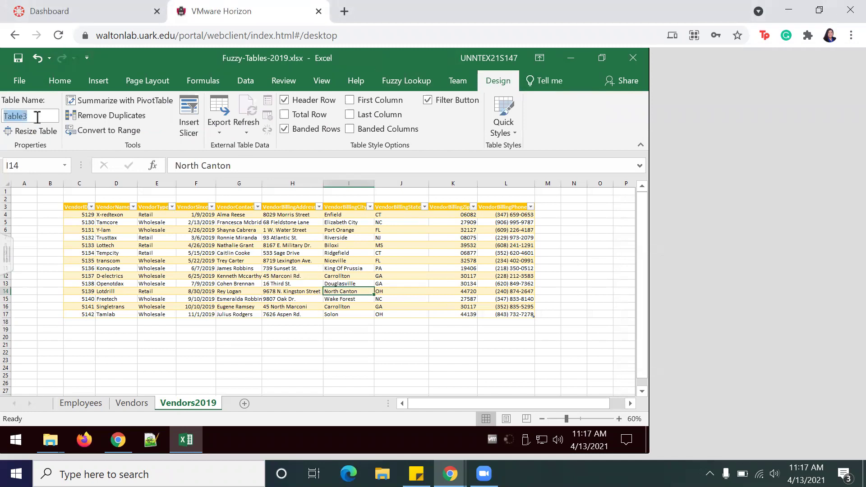
{"action": "type", "text": "Vendors2019"}
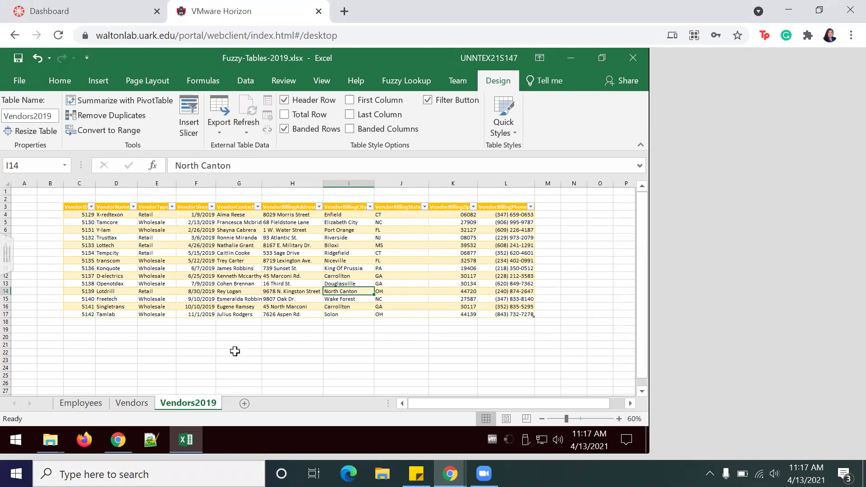
Step: Commit the table name Vendors2019 by clicking into the sheet, then save Fuzzy-Tables-2019.xlsx
{"action": "left_click", "coordinate": [140, 247]}
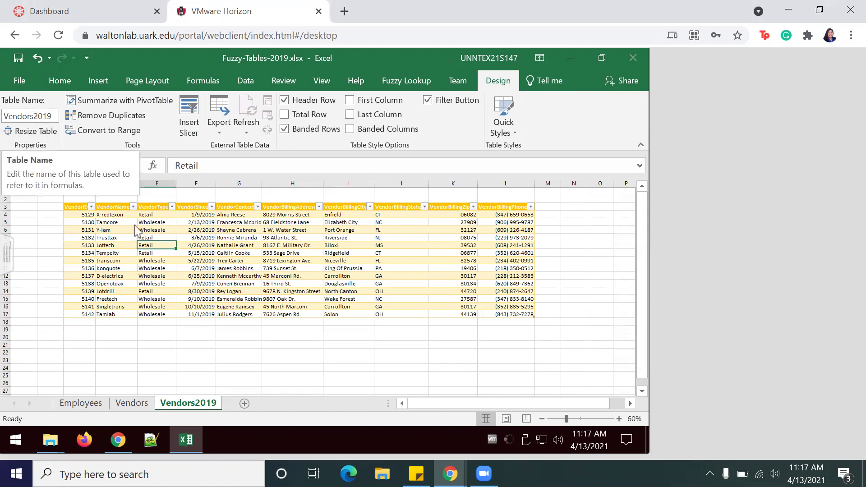
{"action": "left_click", "coordinate": [167, 274]}
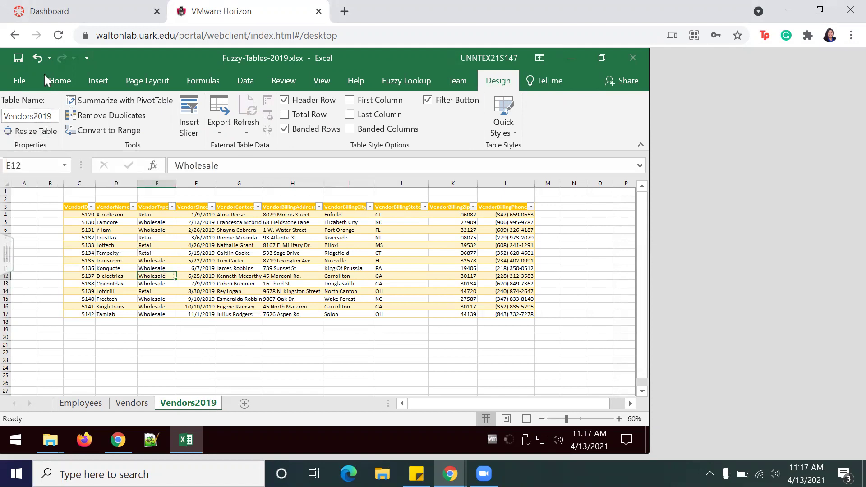
{"action": "left_click", "coordinate": [17, 58]}
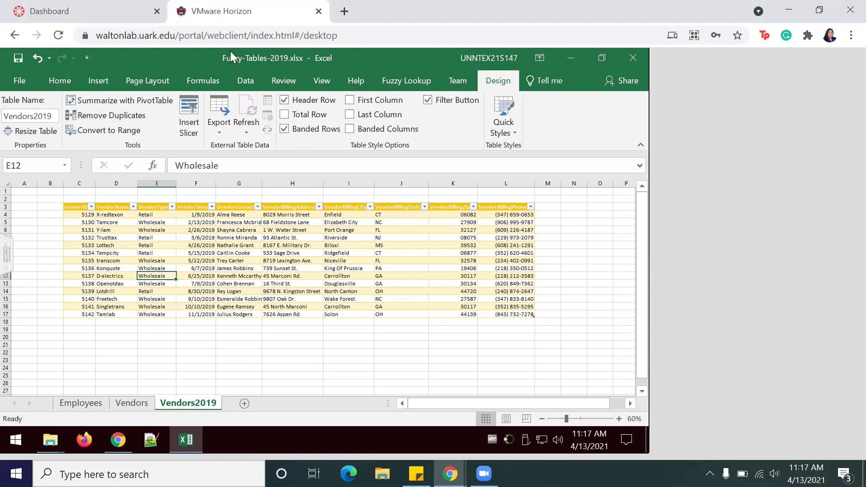